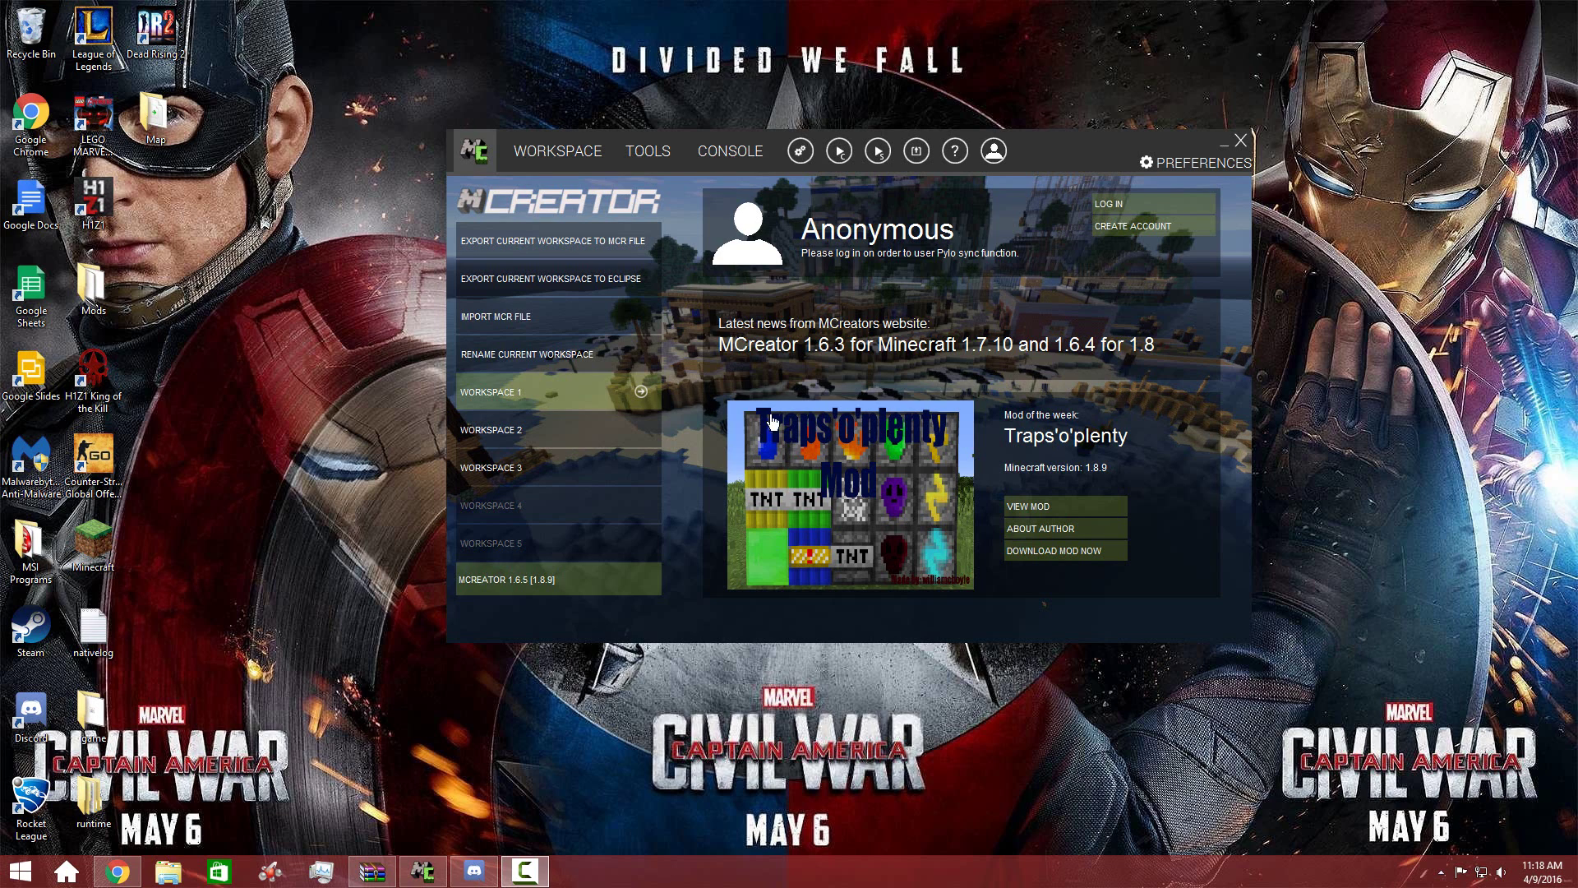
Start a new mod element in the workspace and set its type to Gun
click(550, 164)
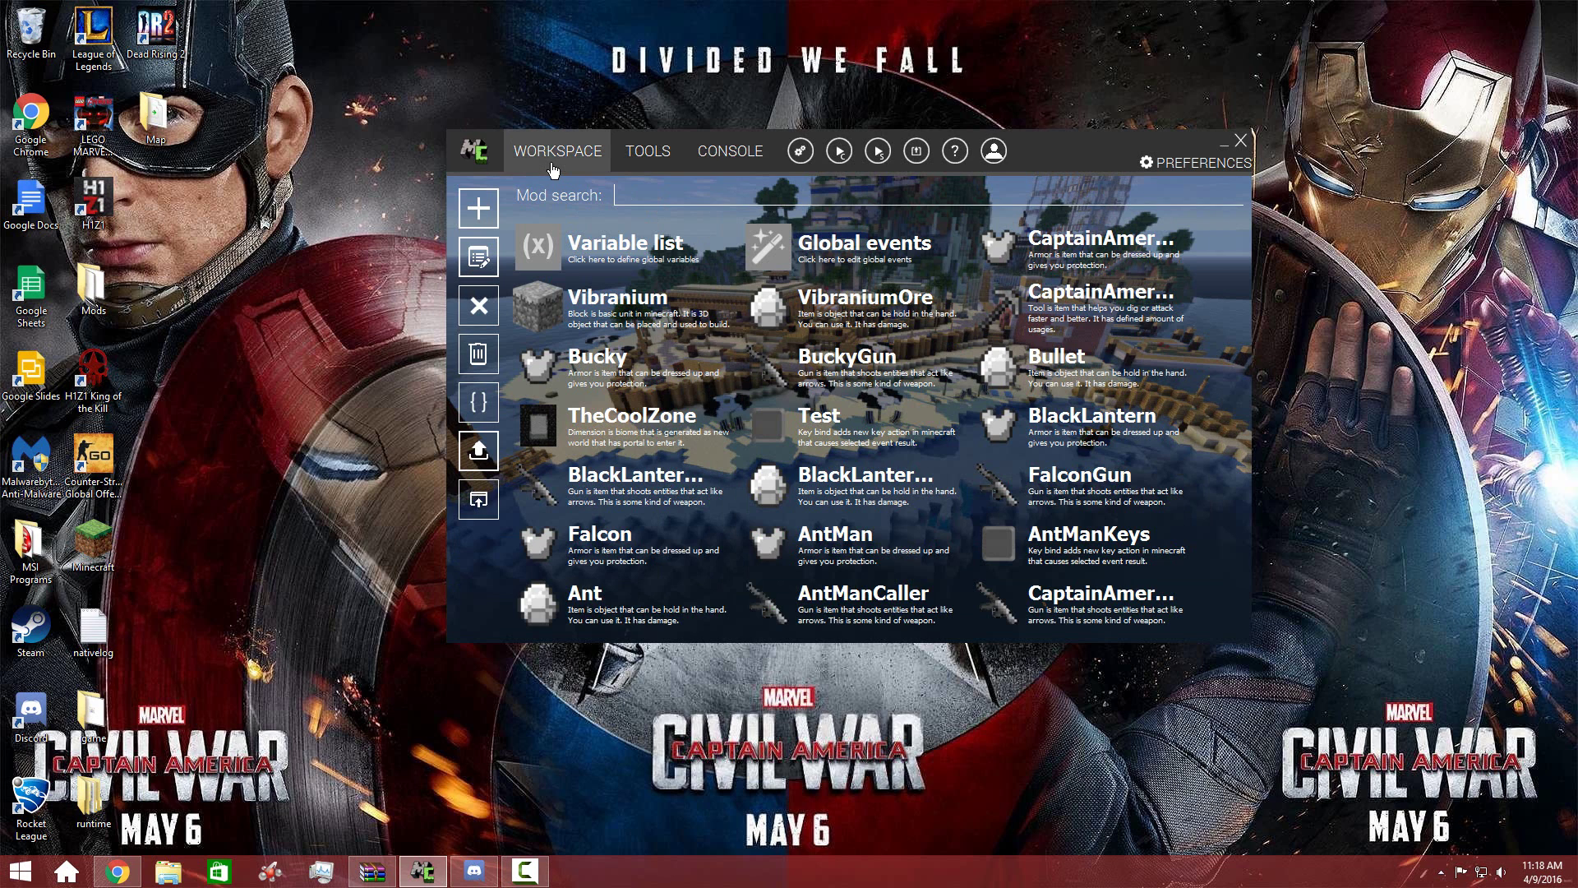
click(480, 207)
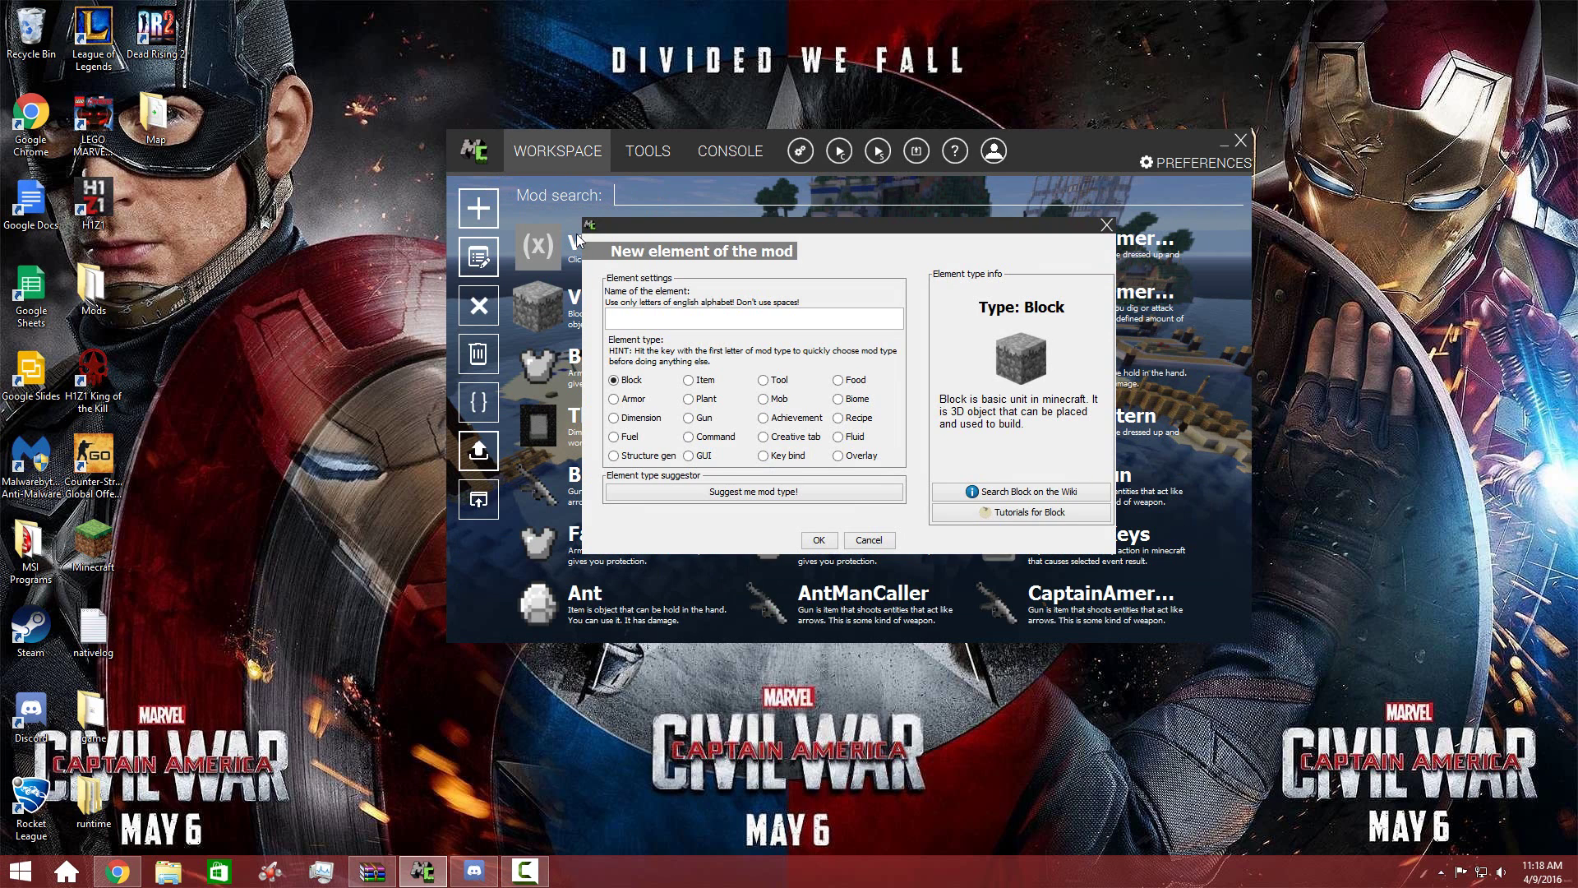
click(689, 381)
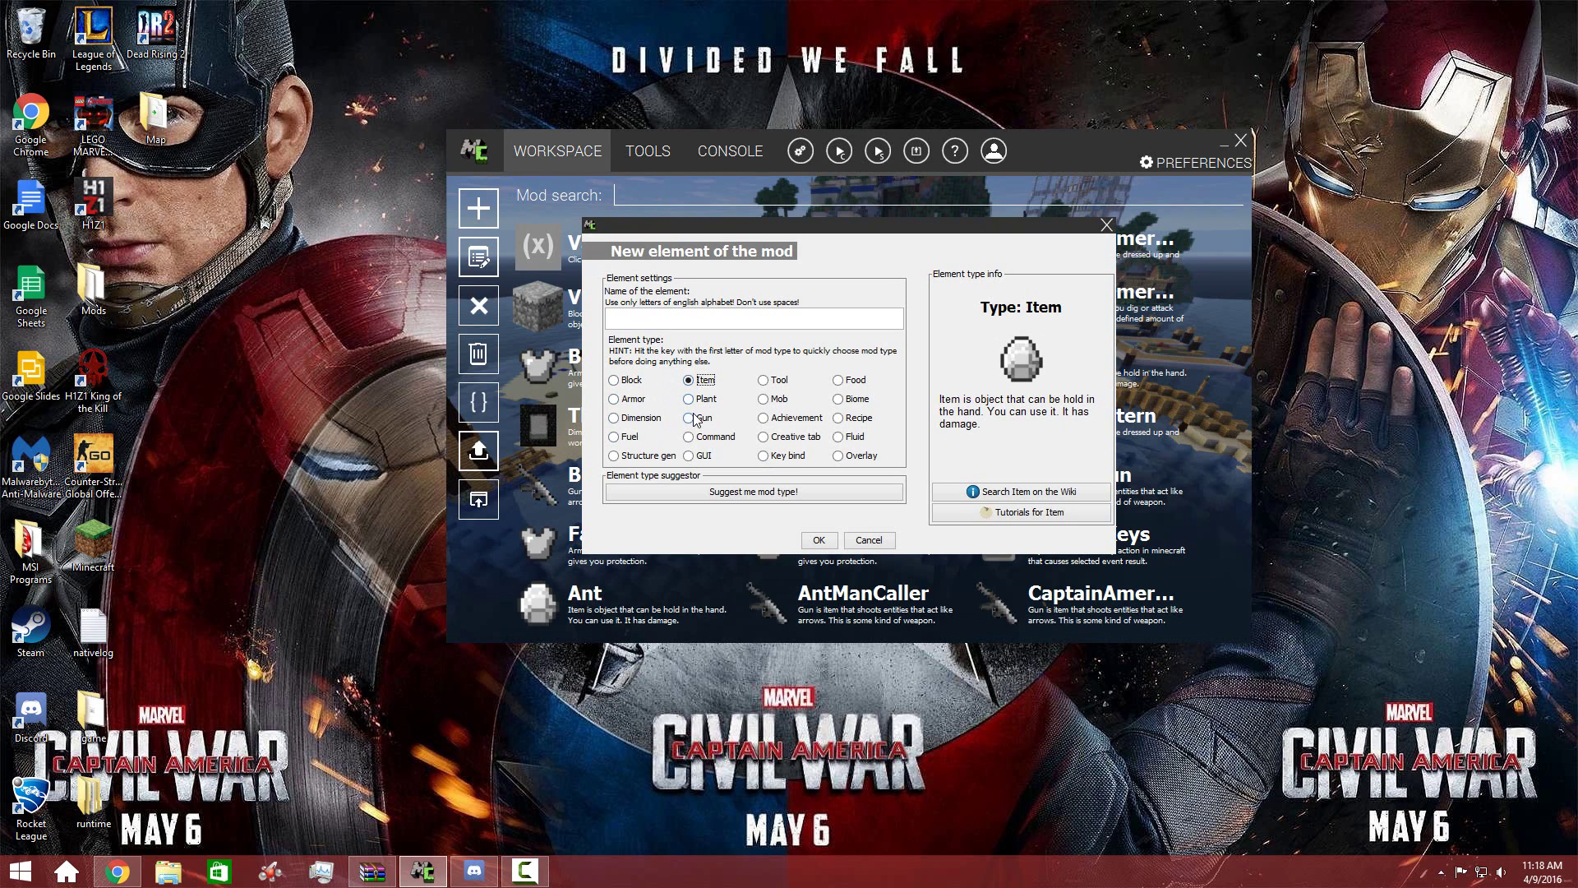
click(690, 419)
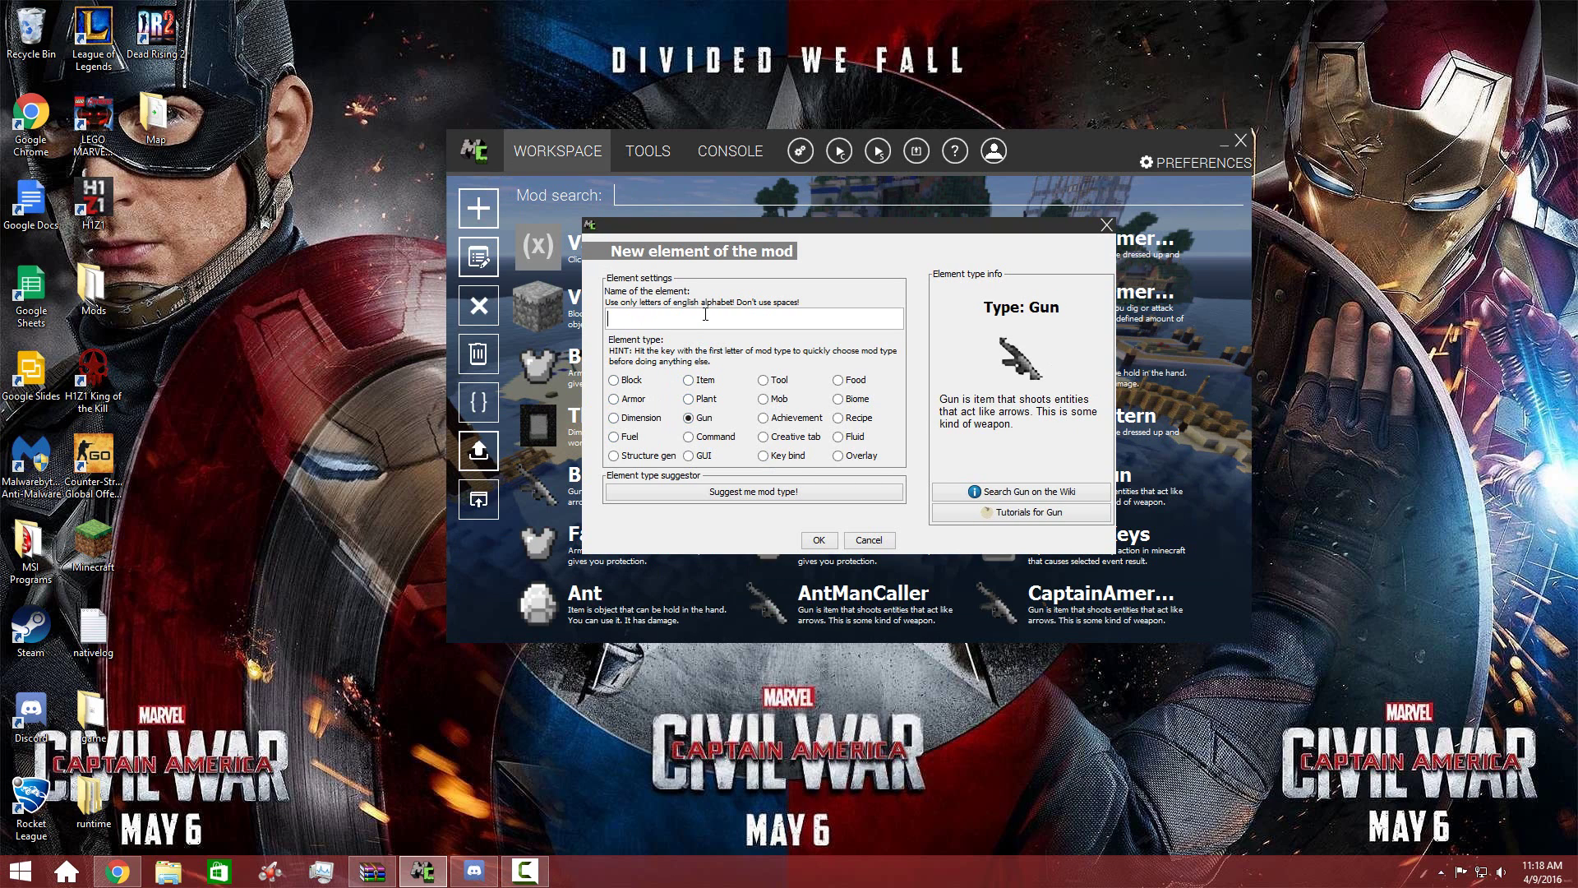
Name the gun element ScarlettWitchOrb and create it
click(705, 314)
text(ScarlettWithch)
key(BackSpace)
key(BackSpace)
key(BackSpace)
text(cjh)
key(BackSpace)
key(BackSpace)
key(BackSpace)
key(BackSpace)
key(BackSpace)
text(Wotcj)
key(BackSpace)
key(BackSpace)
key(BackSpace)
key(BackSpace)
key(BackSpace)
text(t)
key(BackSpace)
key(BackSpace)
key(BackSpace)
key(BackSpace)
click(524, 873)
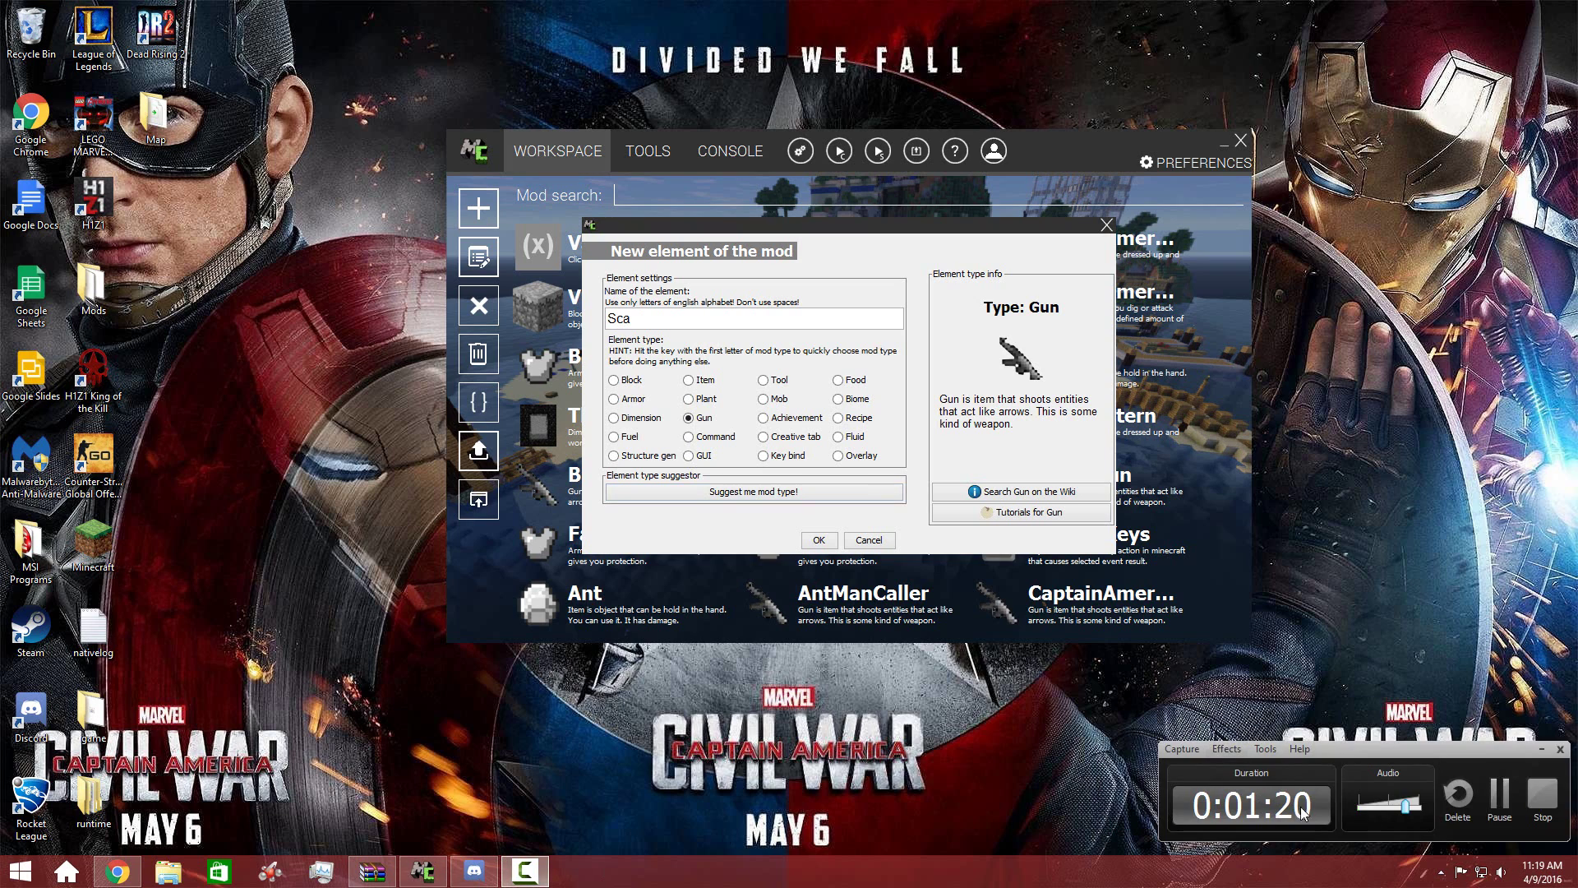
click(1499, 801)
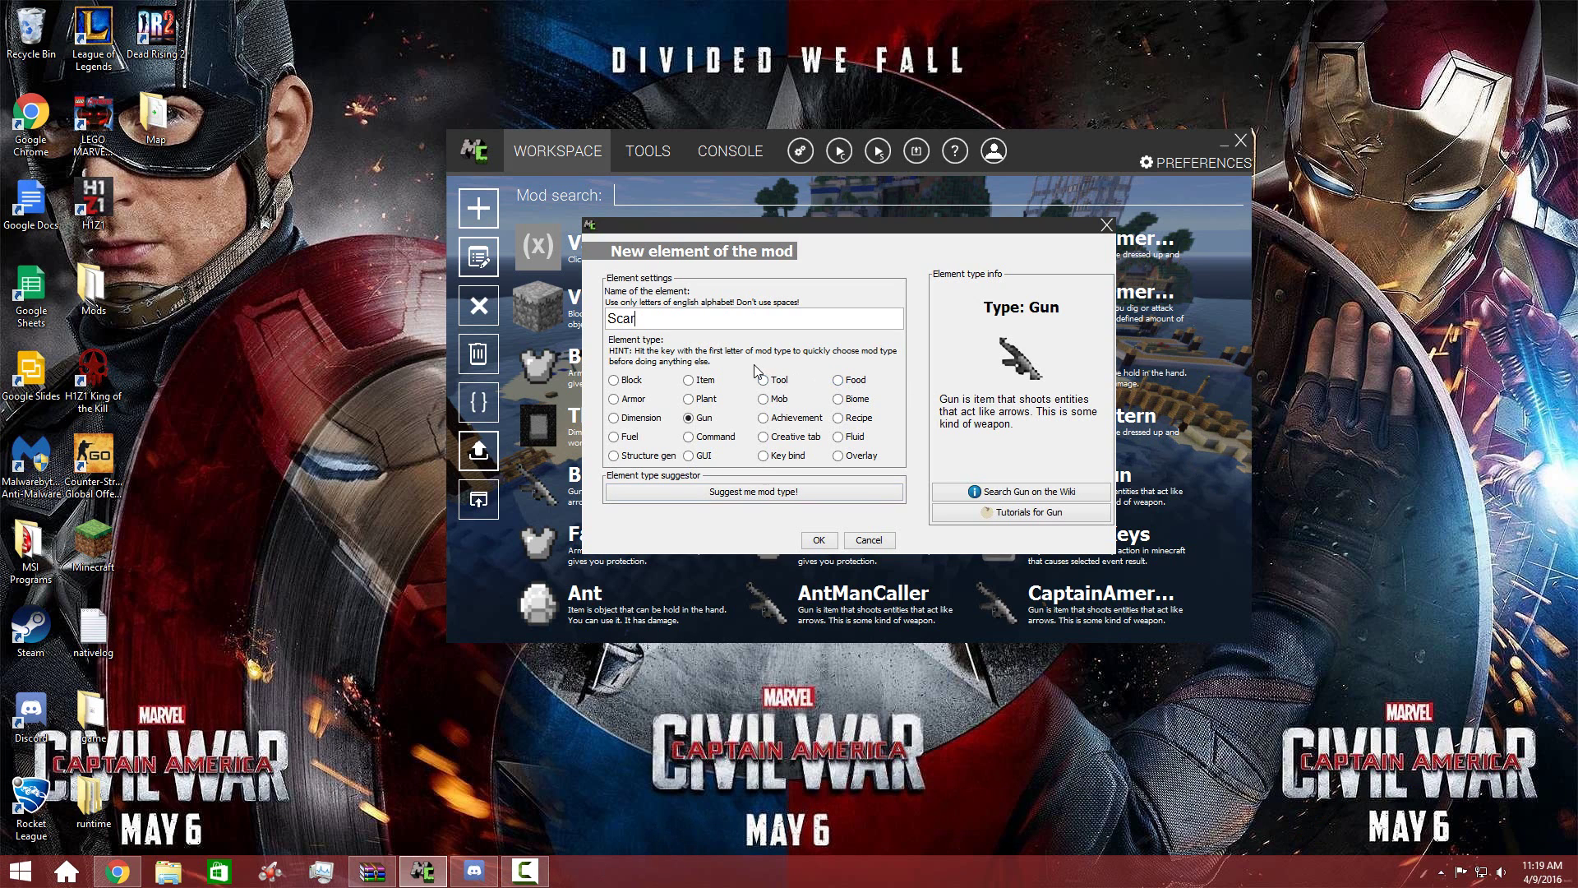
text(elttW)
key(BackSpace)
key(BackSpace)
key(BackSpace)
key(BackSpace)
key(BackSpace)
text(lettWithc)
key(BackSpace)
key(BackSpace)
text(chOrb)
key(Return)
Import the Scarlett Witch Orb image from Downloads' MCreator folder as an item texture and use it as the gun texture
click(684, 235)
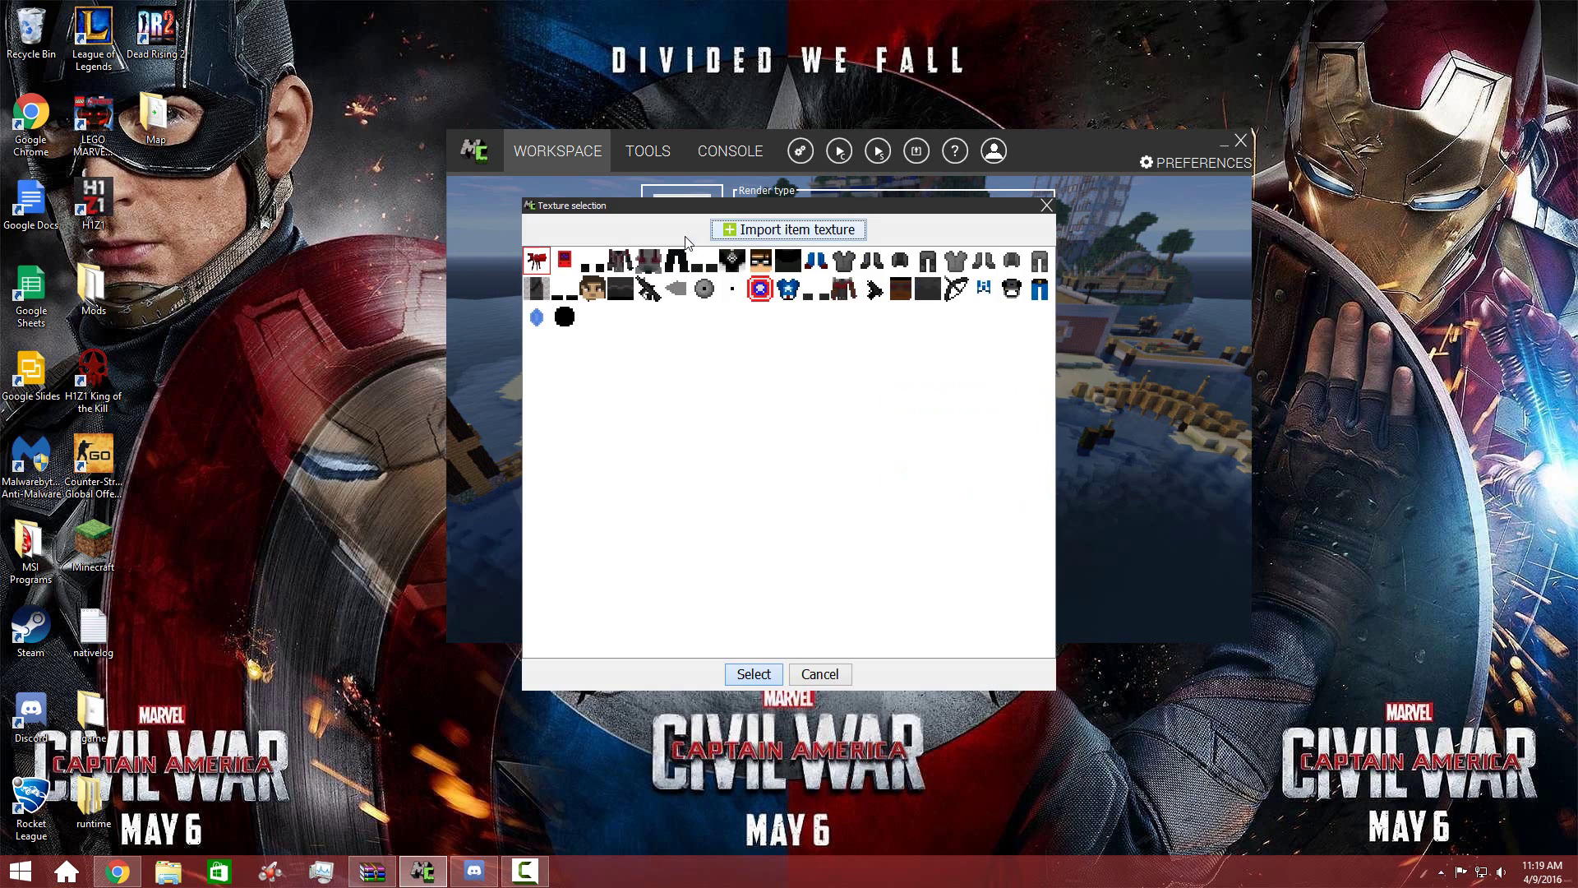
click(750, 233)
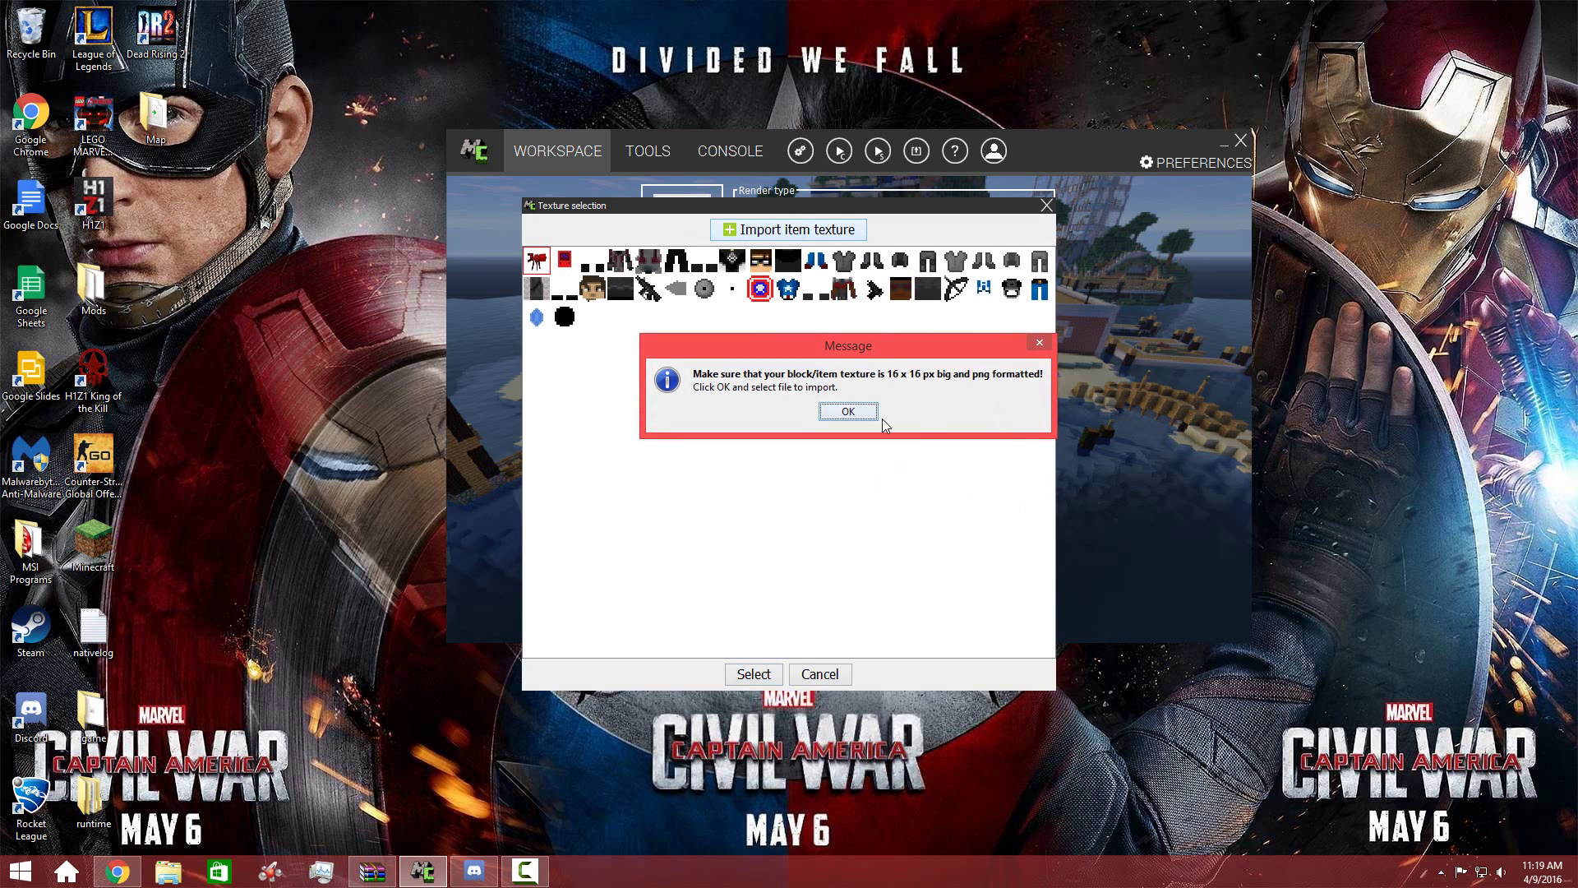
click(848, 411)
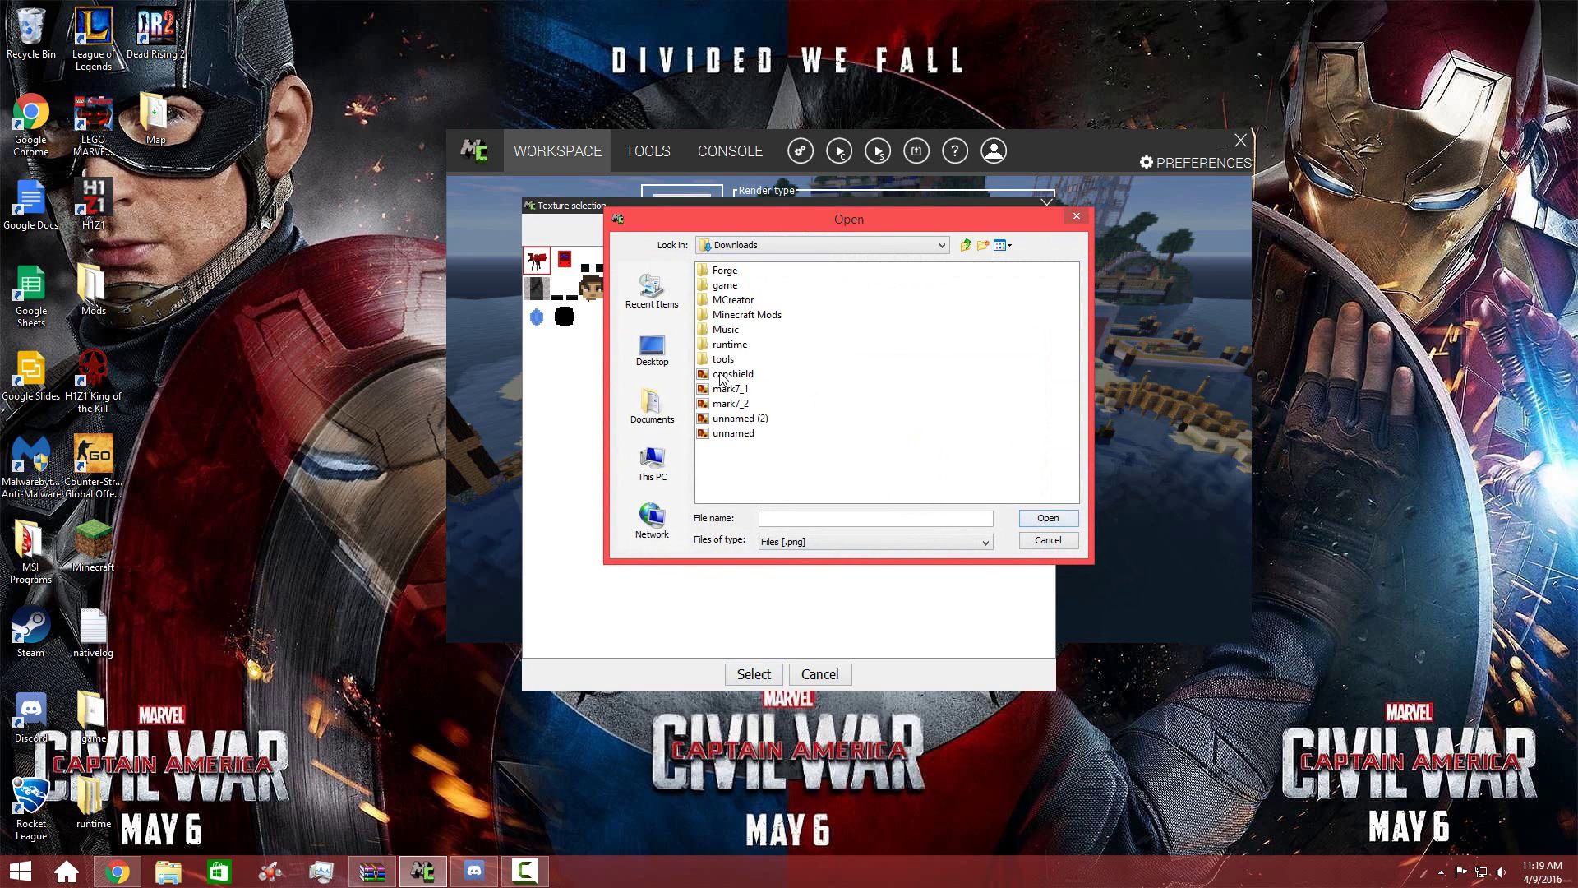
click(652, 460)
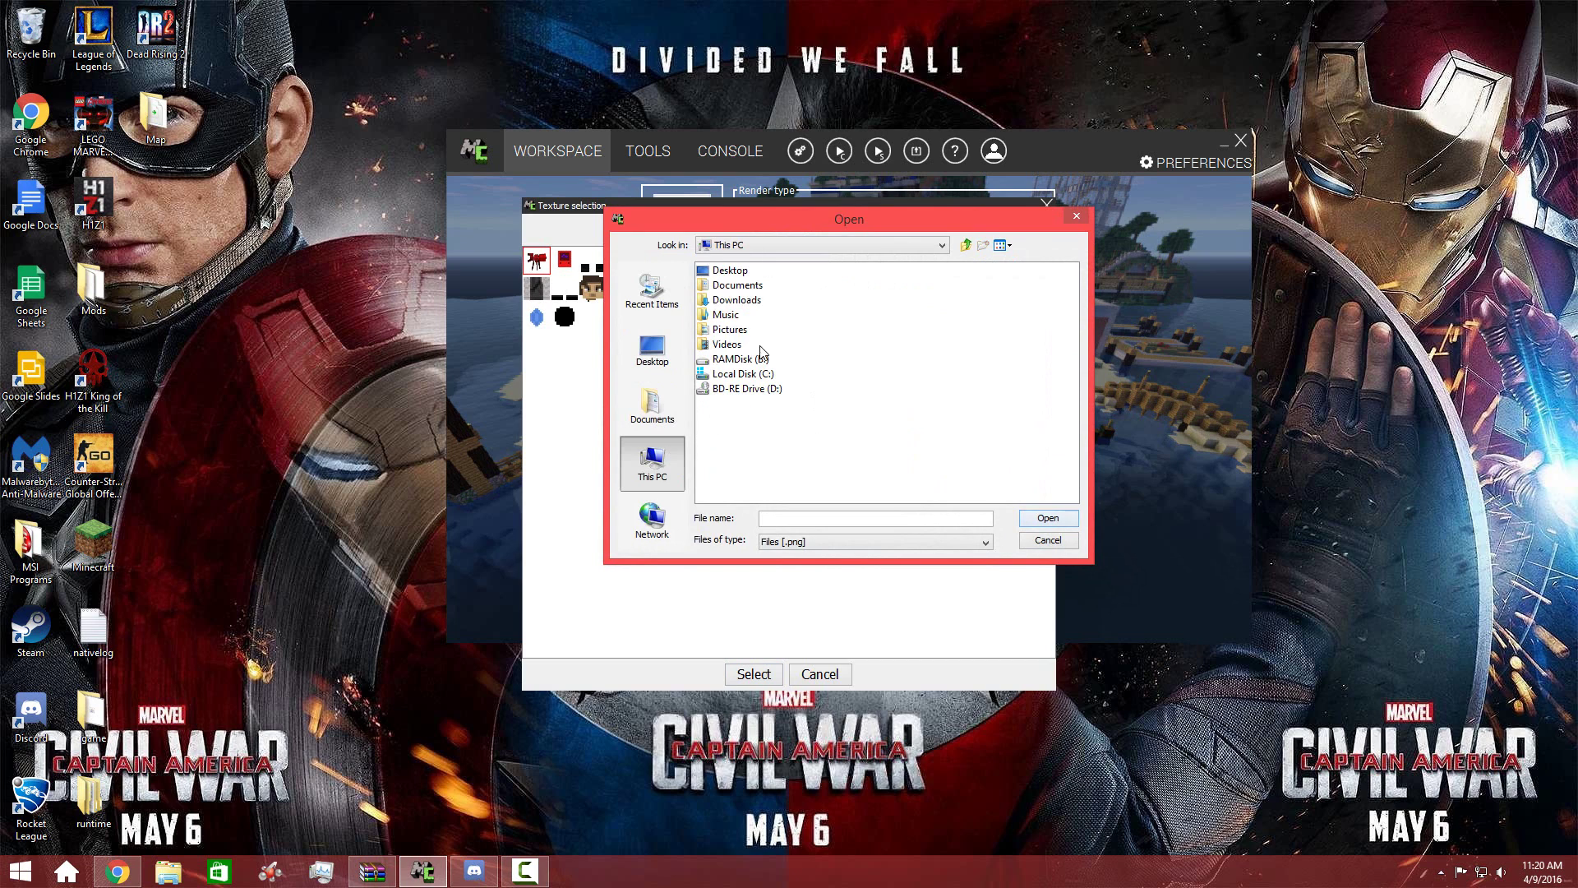
double_click(737, 301)
double_click(737, 301)
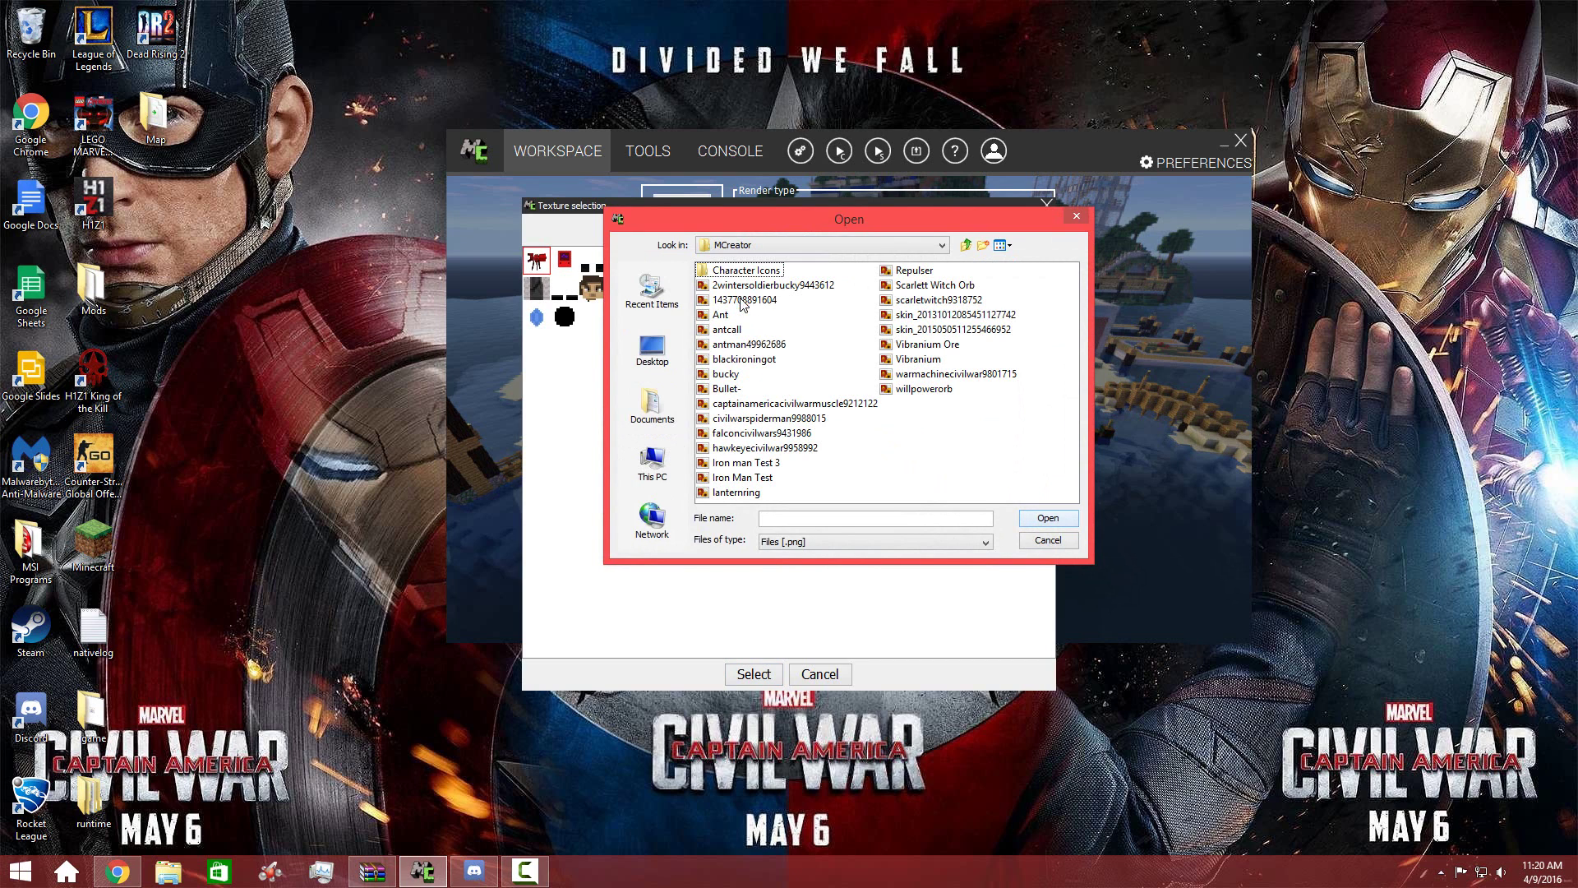
click(830, 541)
click(823, 557)
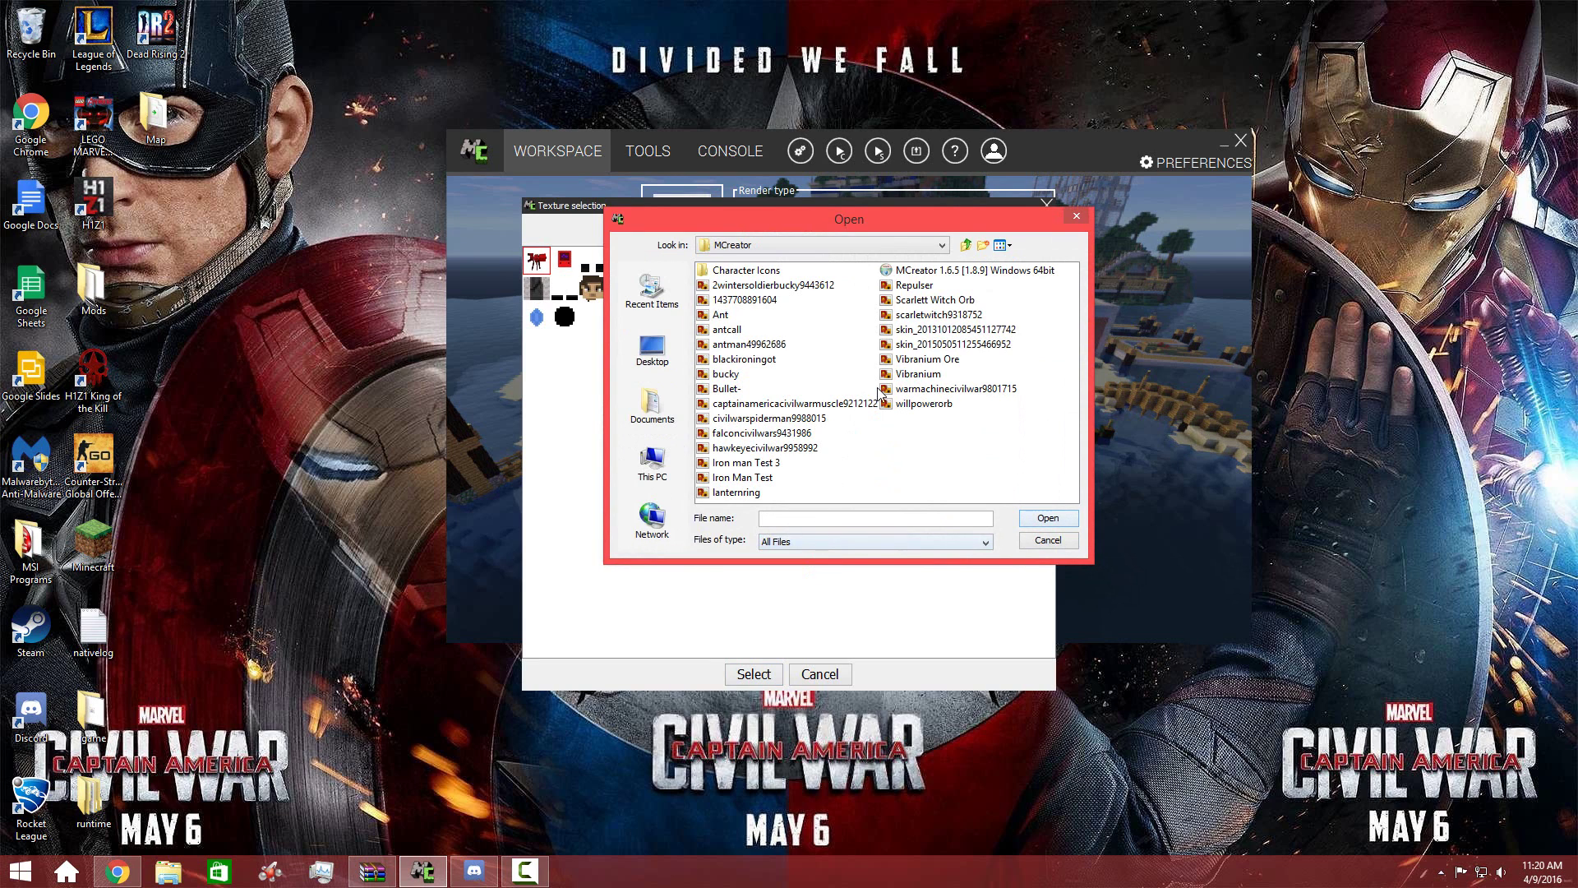
double_click(914, 301)
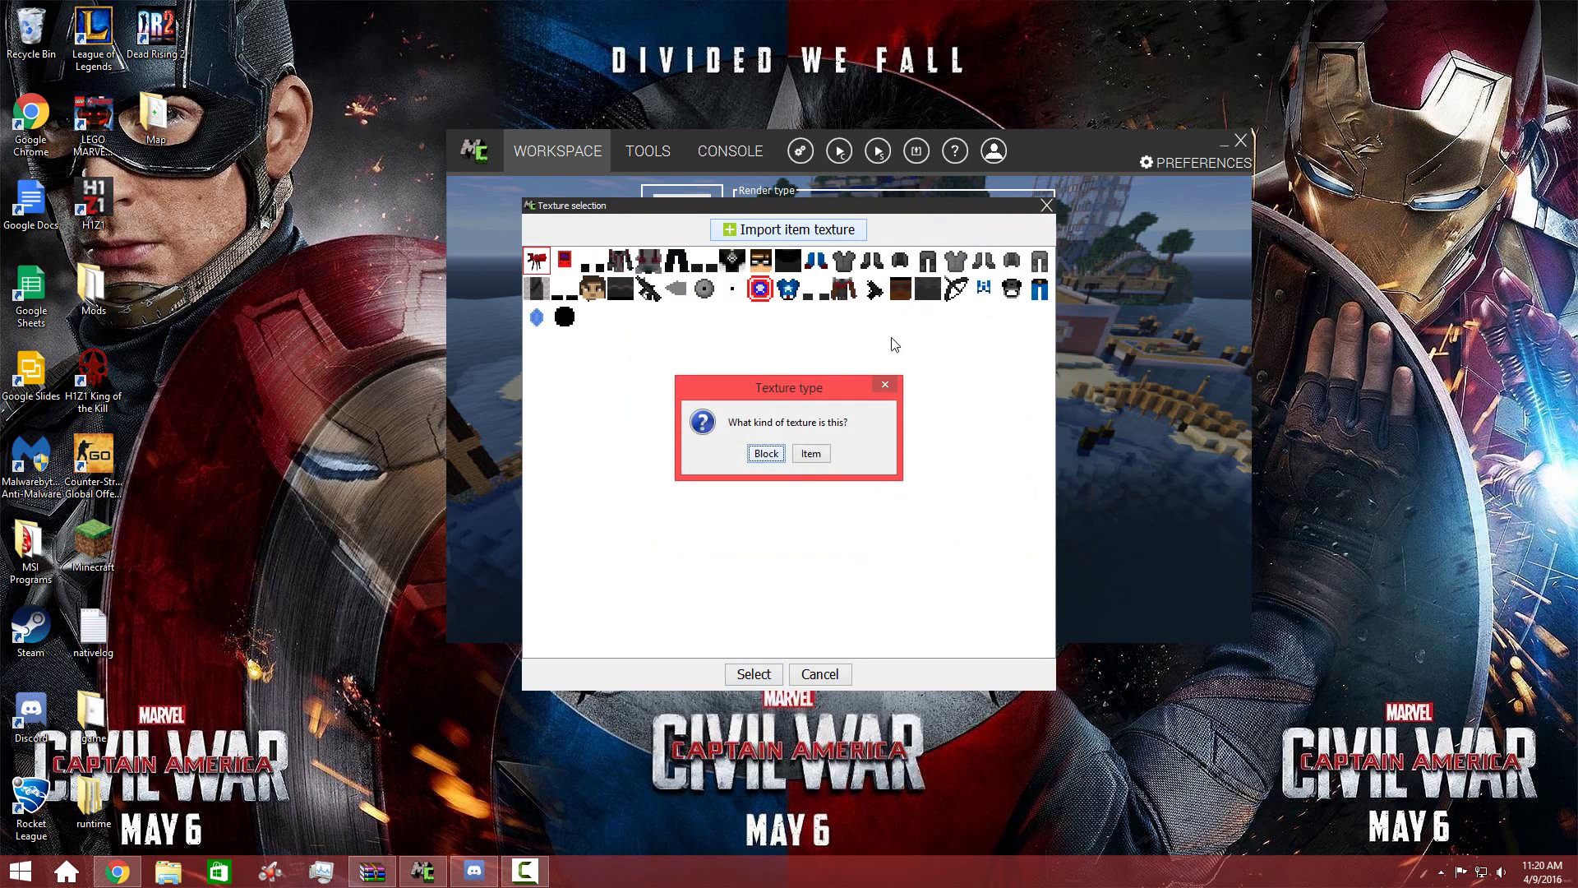
click(805, 452)
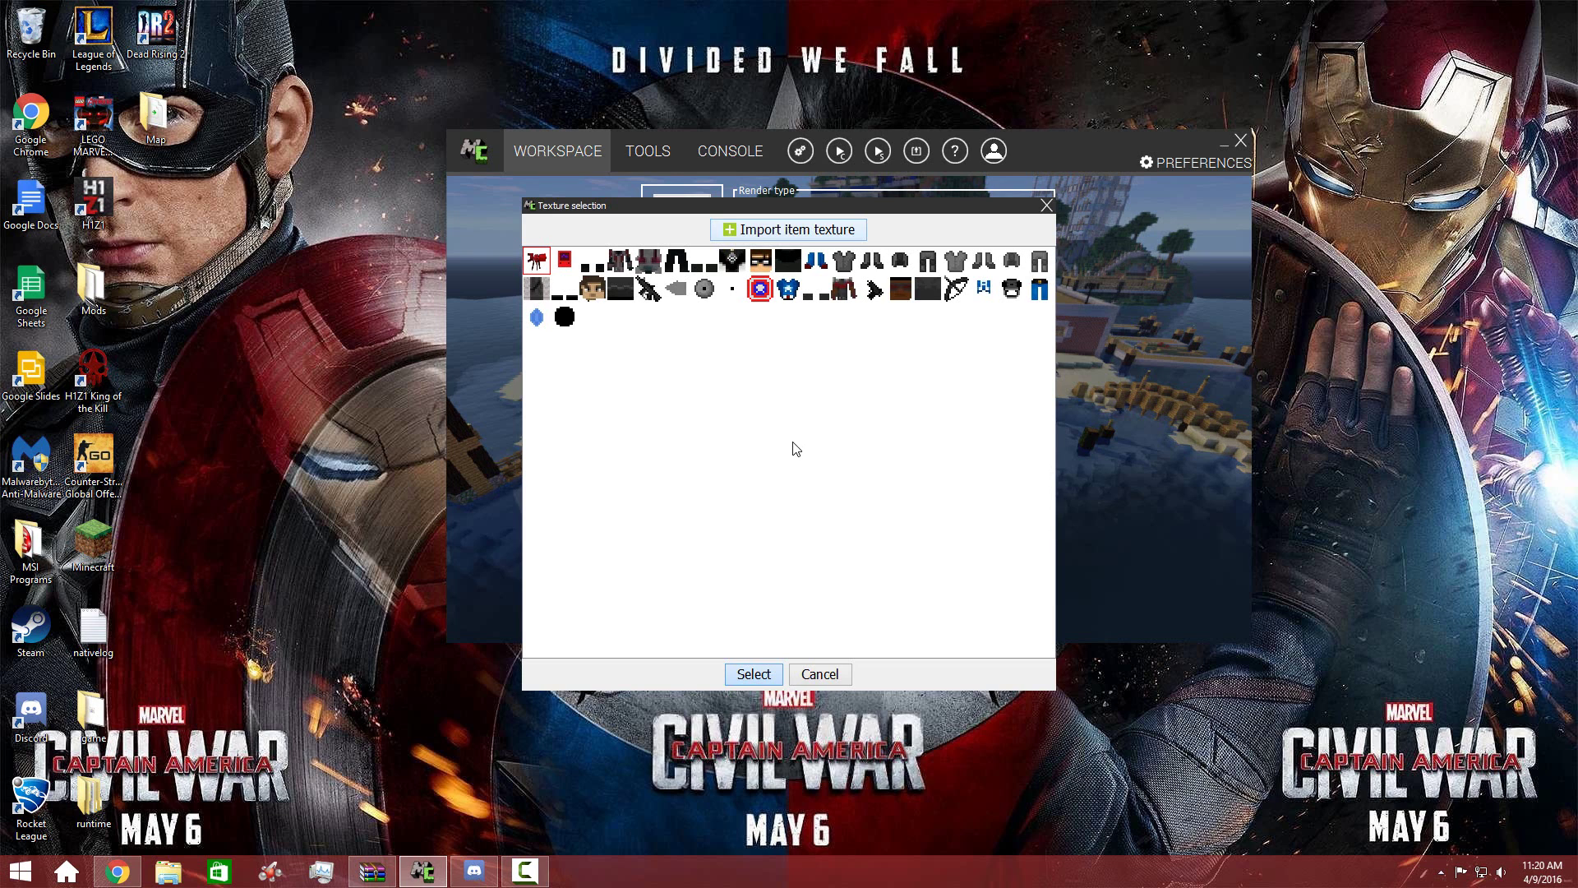
double_click(536, 319)
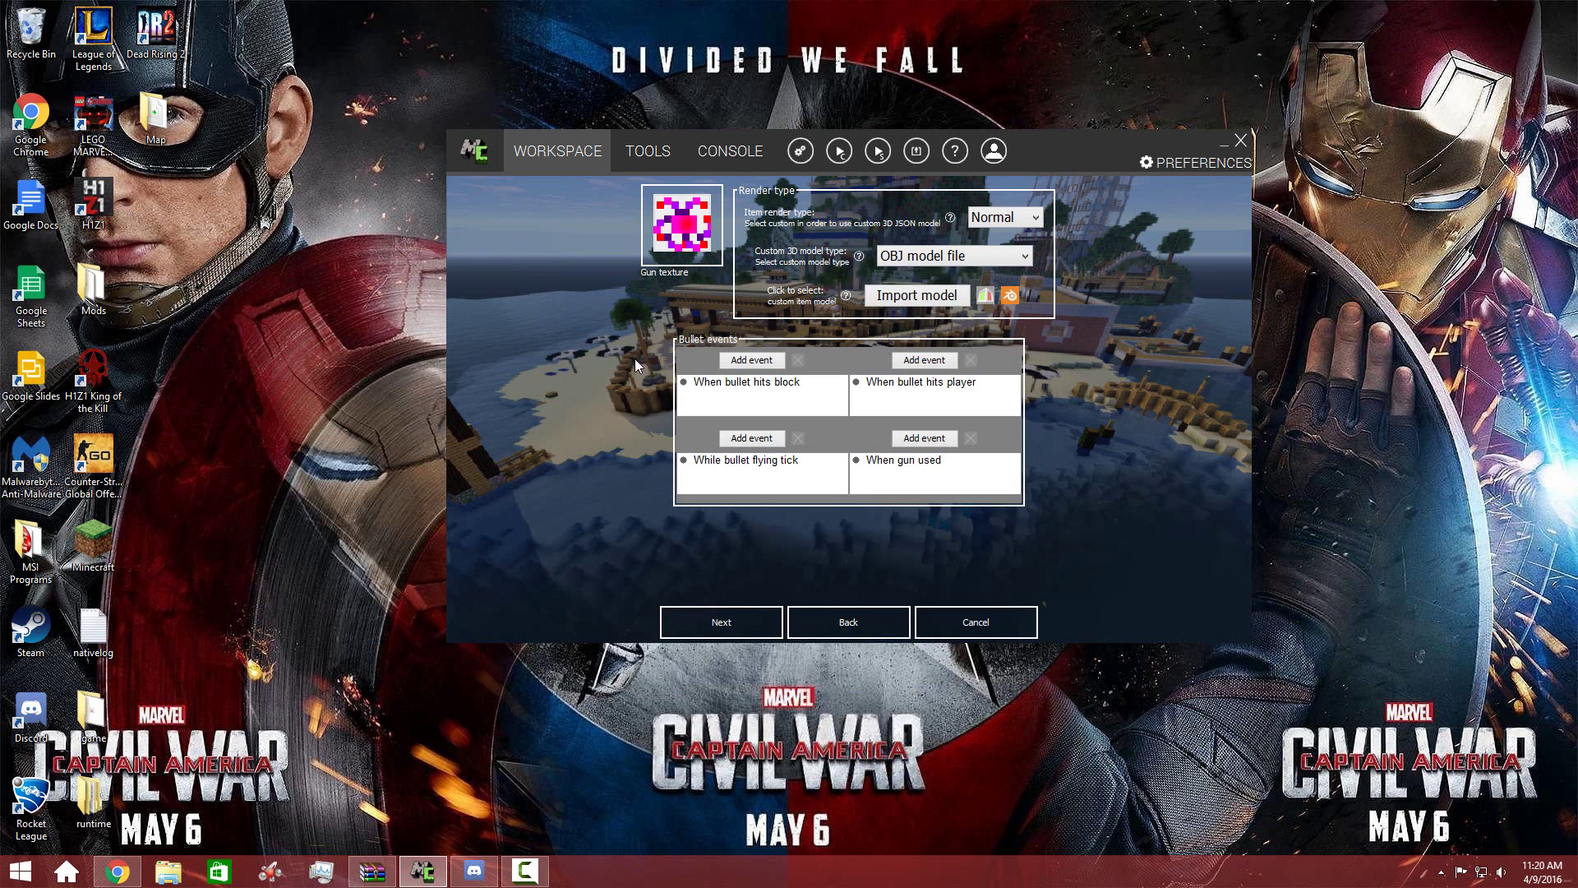
Set the gun's in-game name to "Scarlett Witch Orb" and choose wheat seeds as its ammo item
click(716, 623)
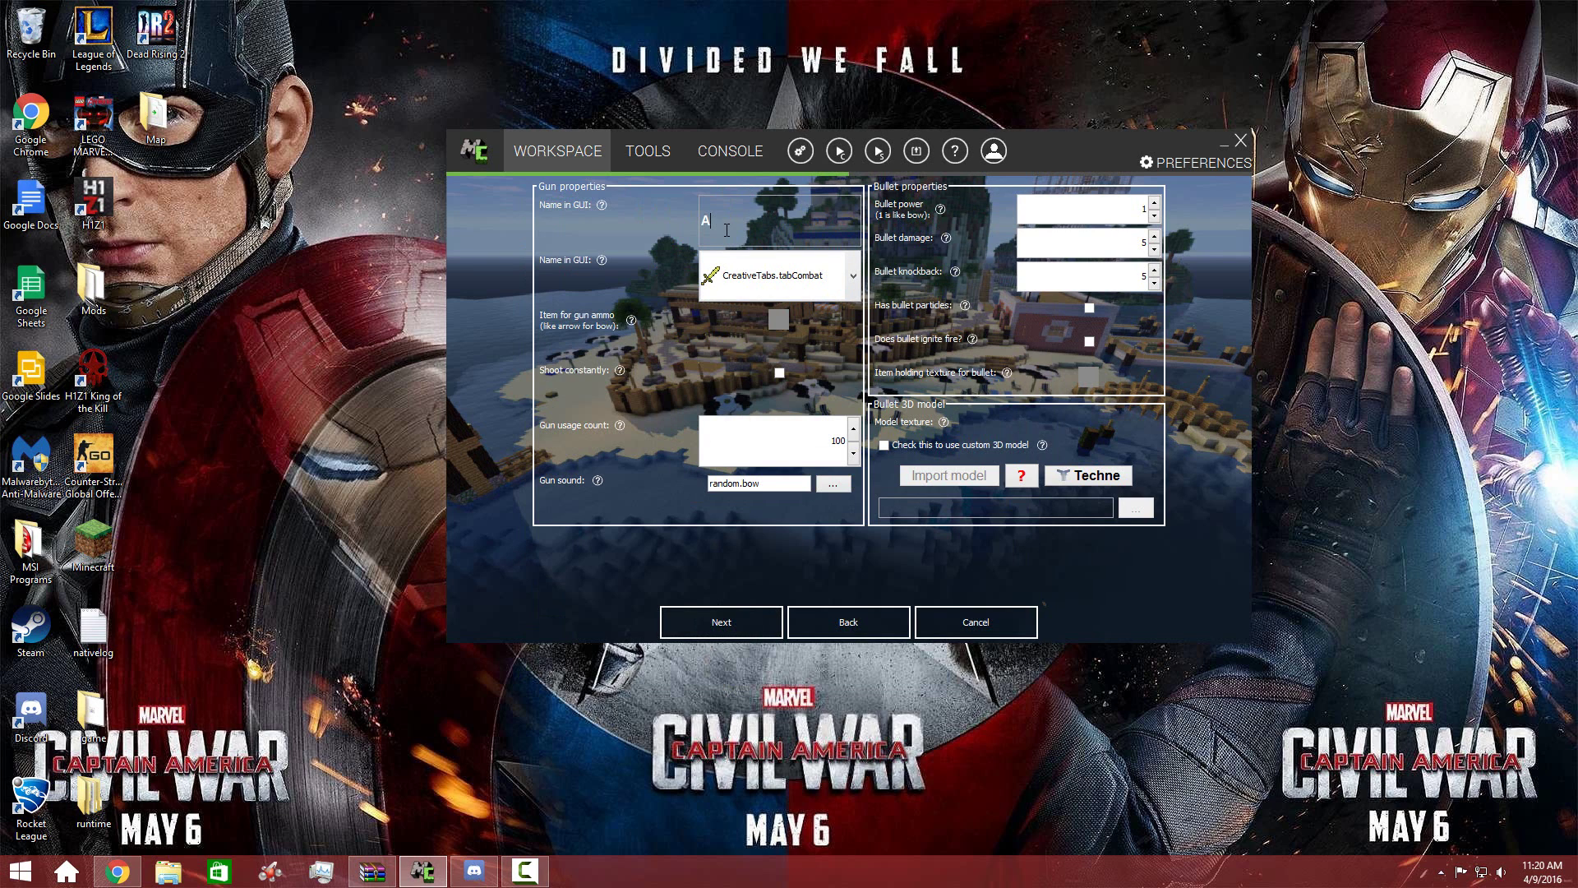
text(Scarlett Witch o)
key(BackSpace)
text(Orb)
click(781, 321)
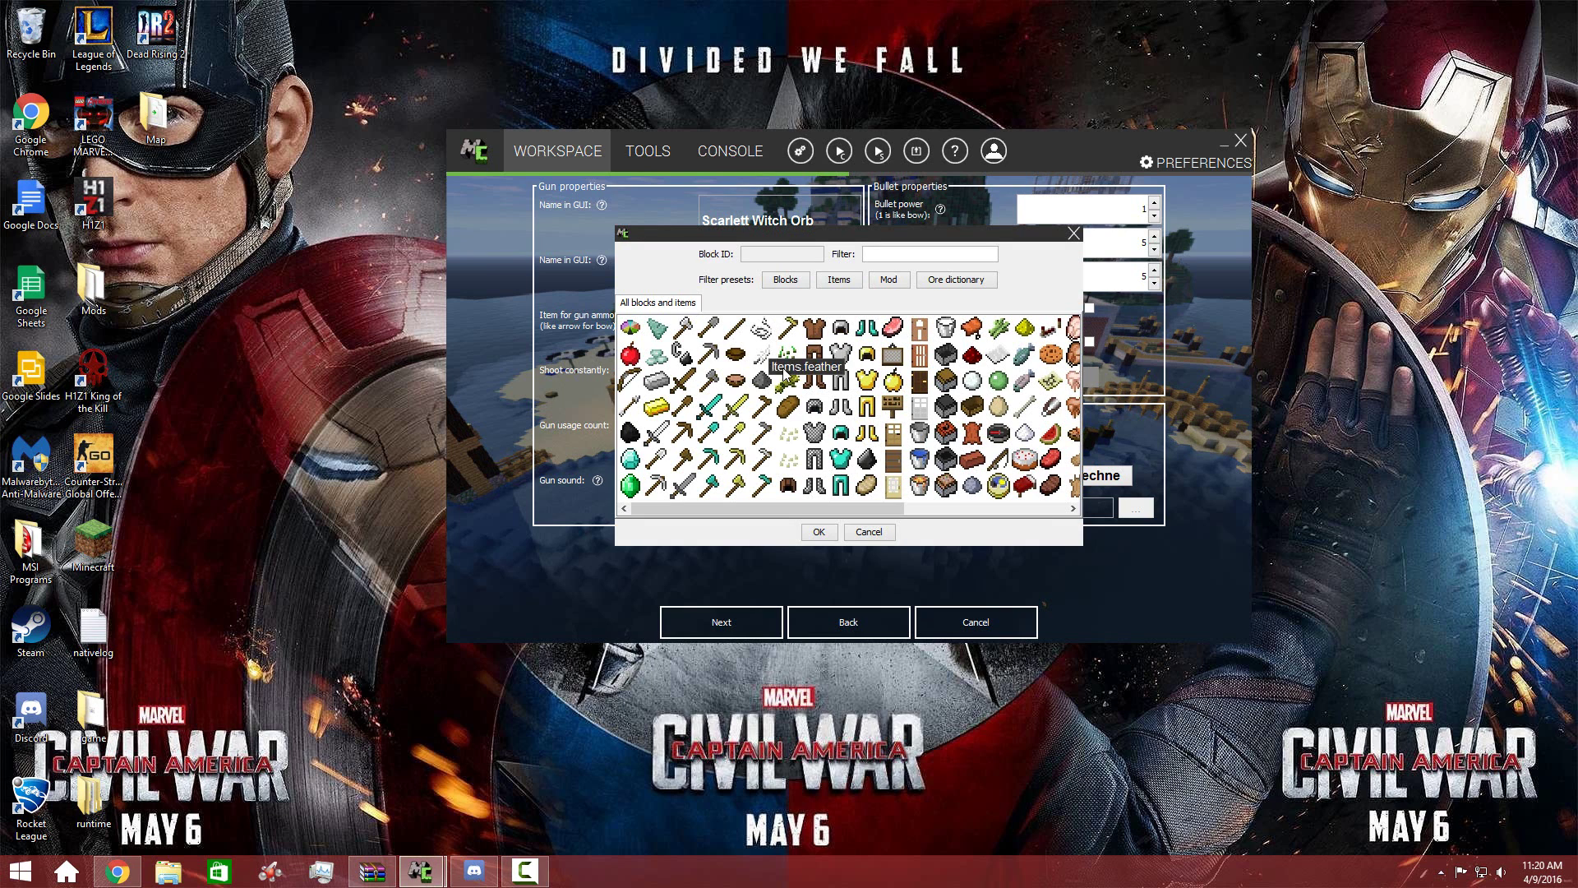
click(787, 355)
double_click(789, 356)
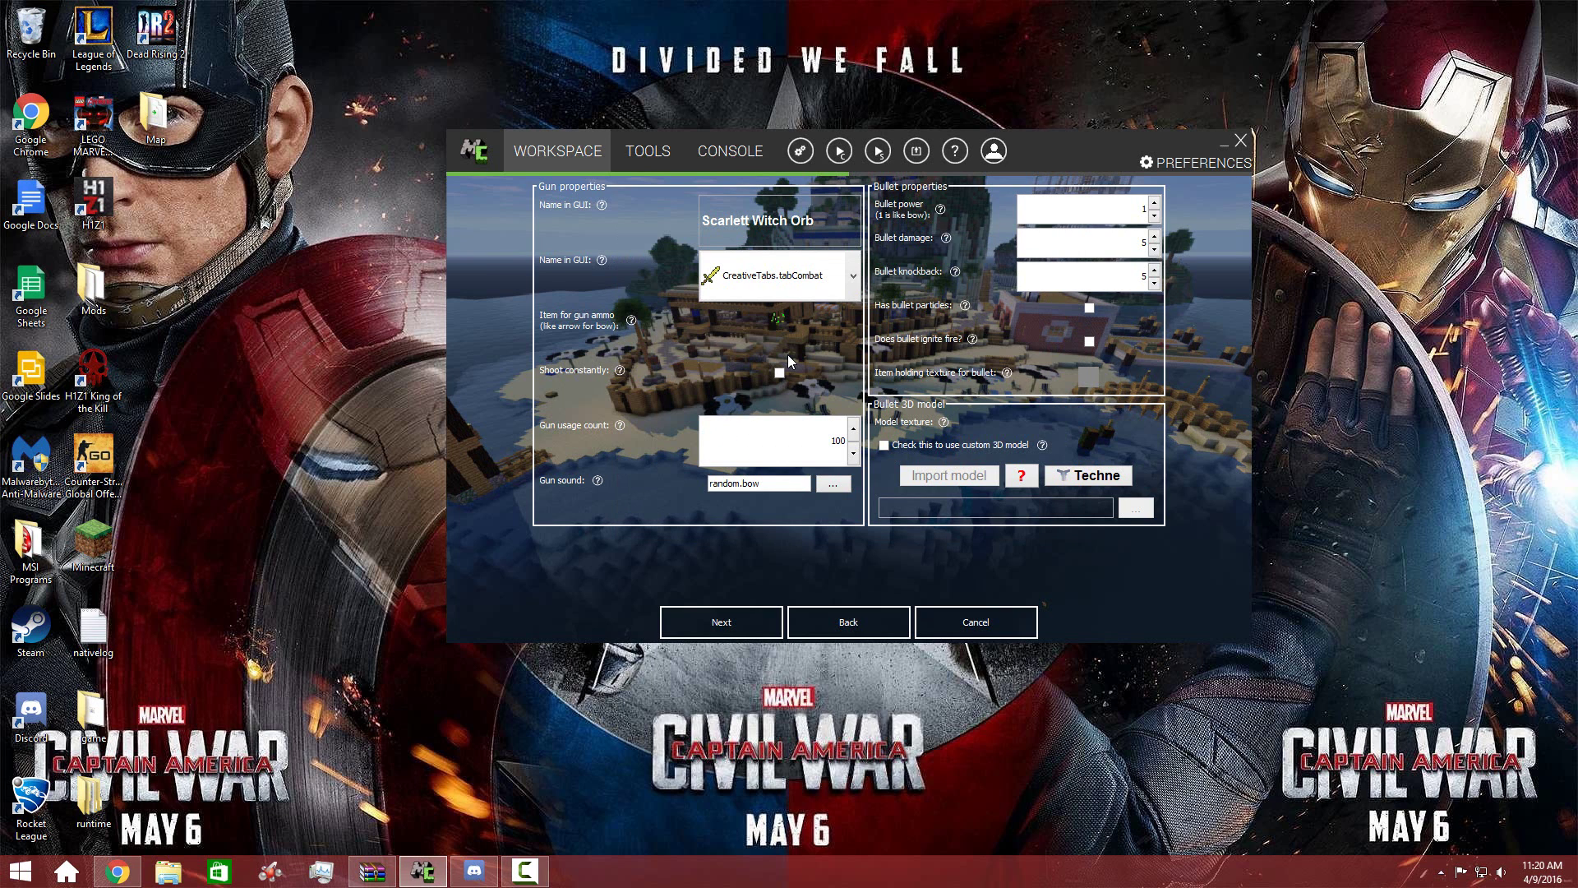
Set the gun usage count to 1,000 and the gun sound to fireworks.twinkle
click(835, 441)
click(833, 483)
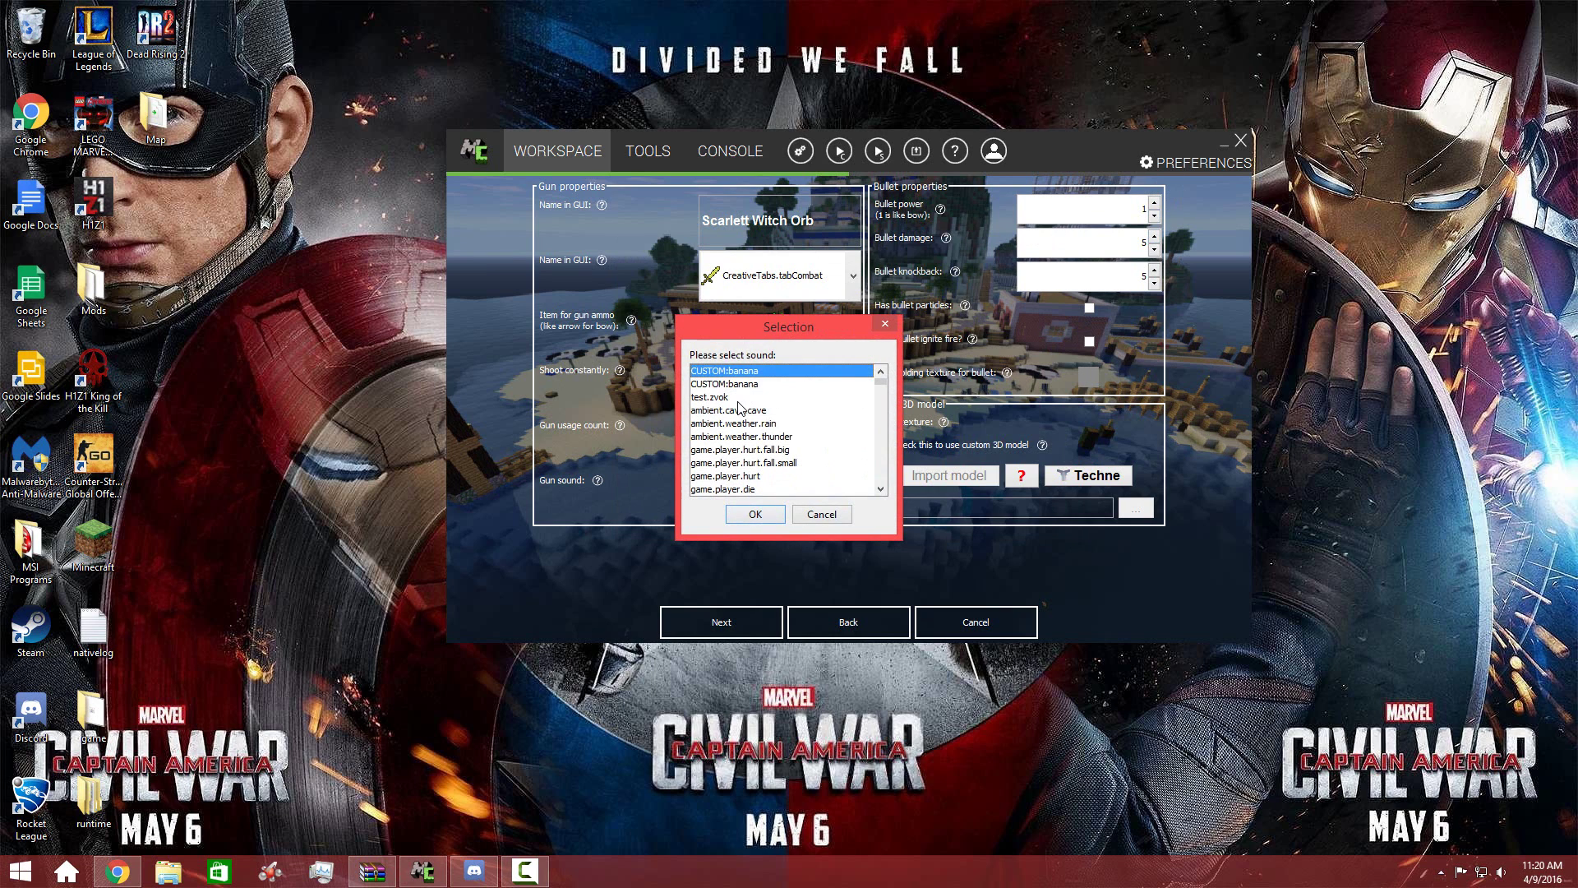
scroll(742, 421, down, 3)
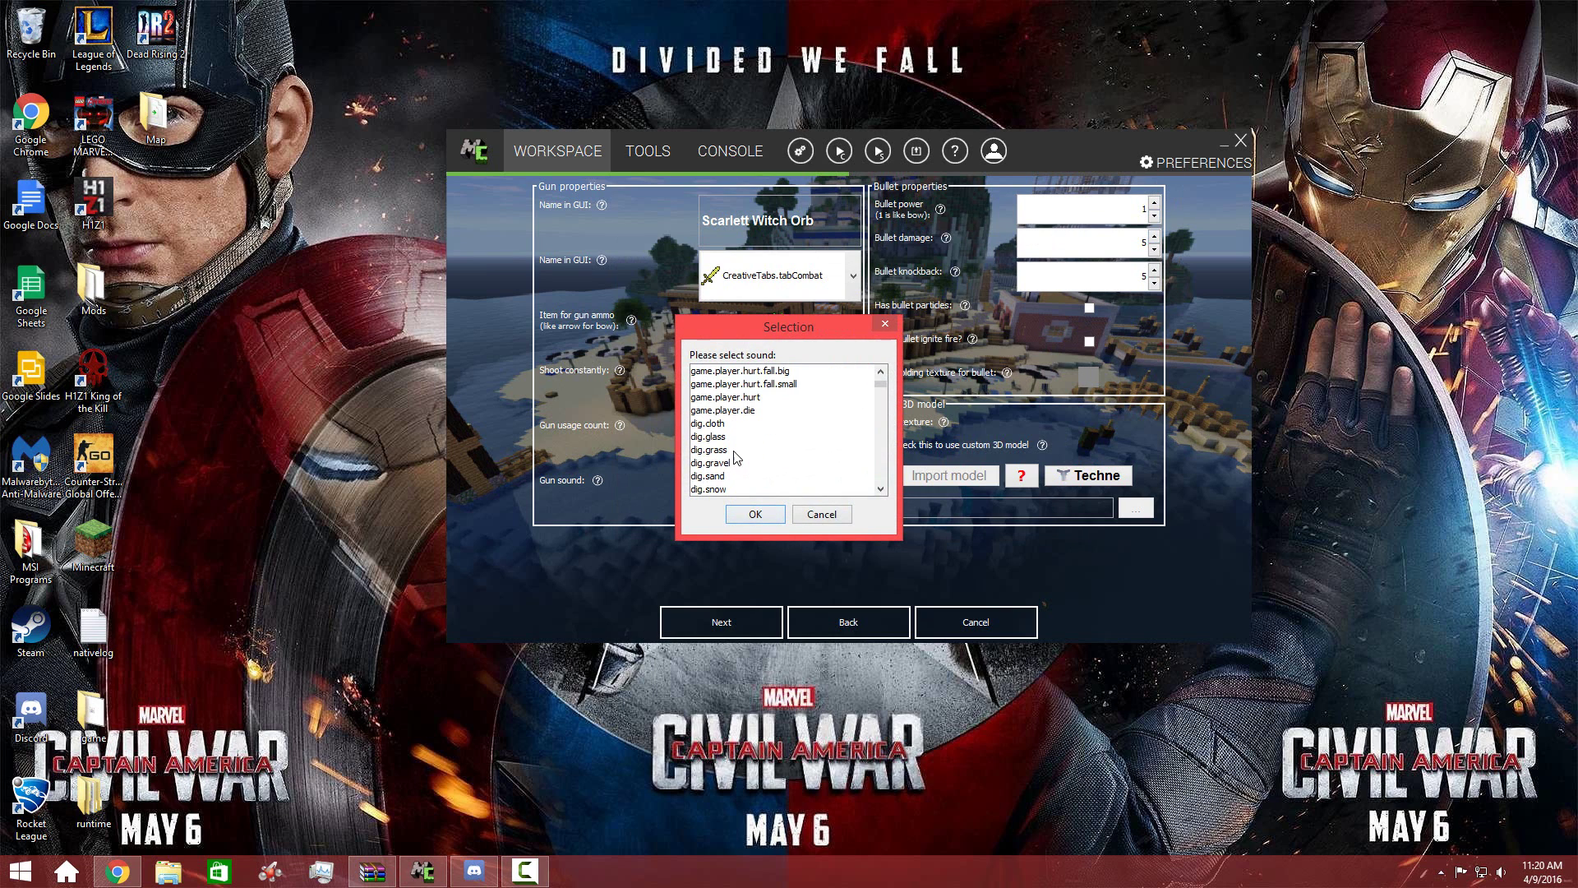
scroll(737, 458, down, 3)
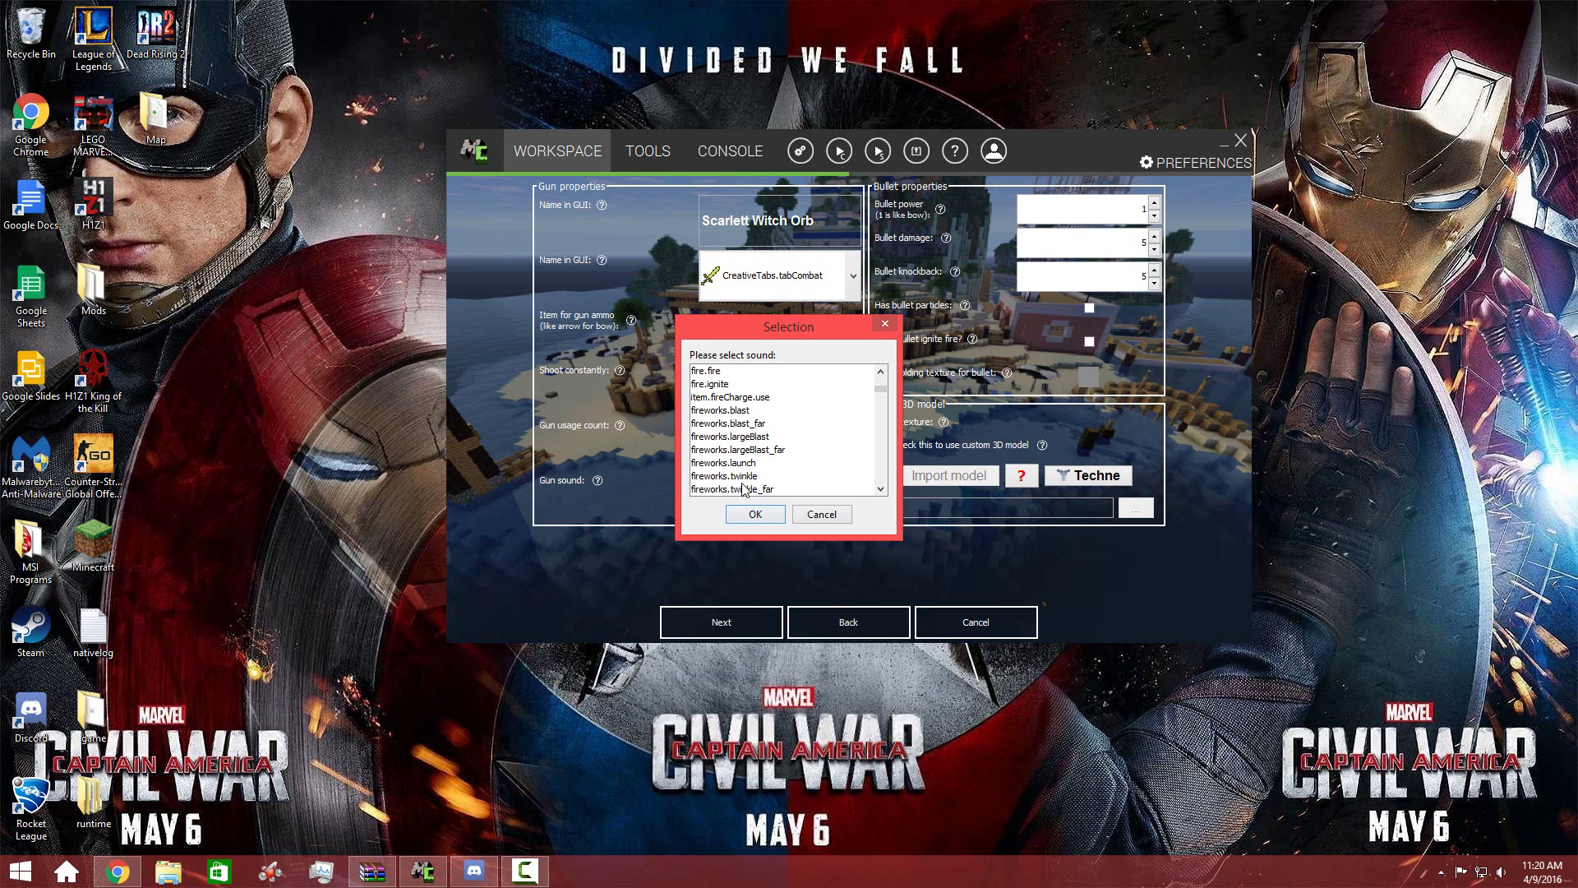
click(743, 477)
click(755, 514)
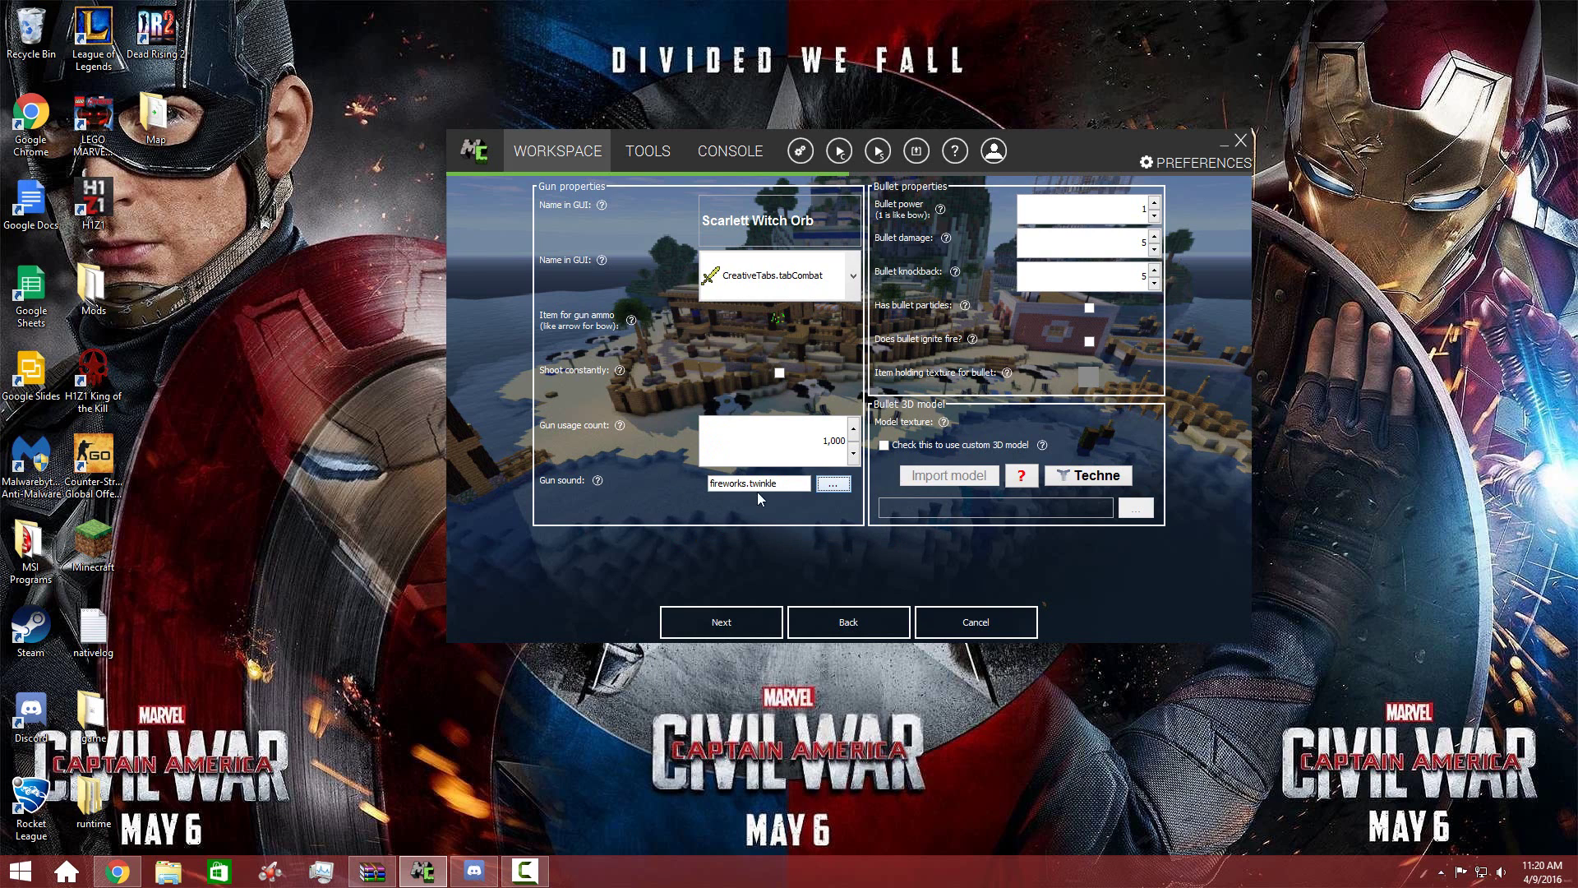
Set the bullet power, bullet damage and bullet knockback to 3 each
click(1137, 211)
double_click(1132, 211)
text(3)
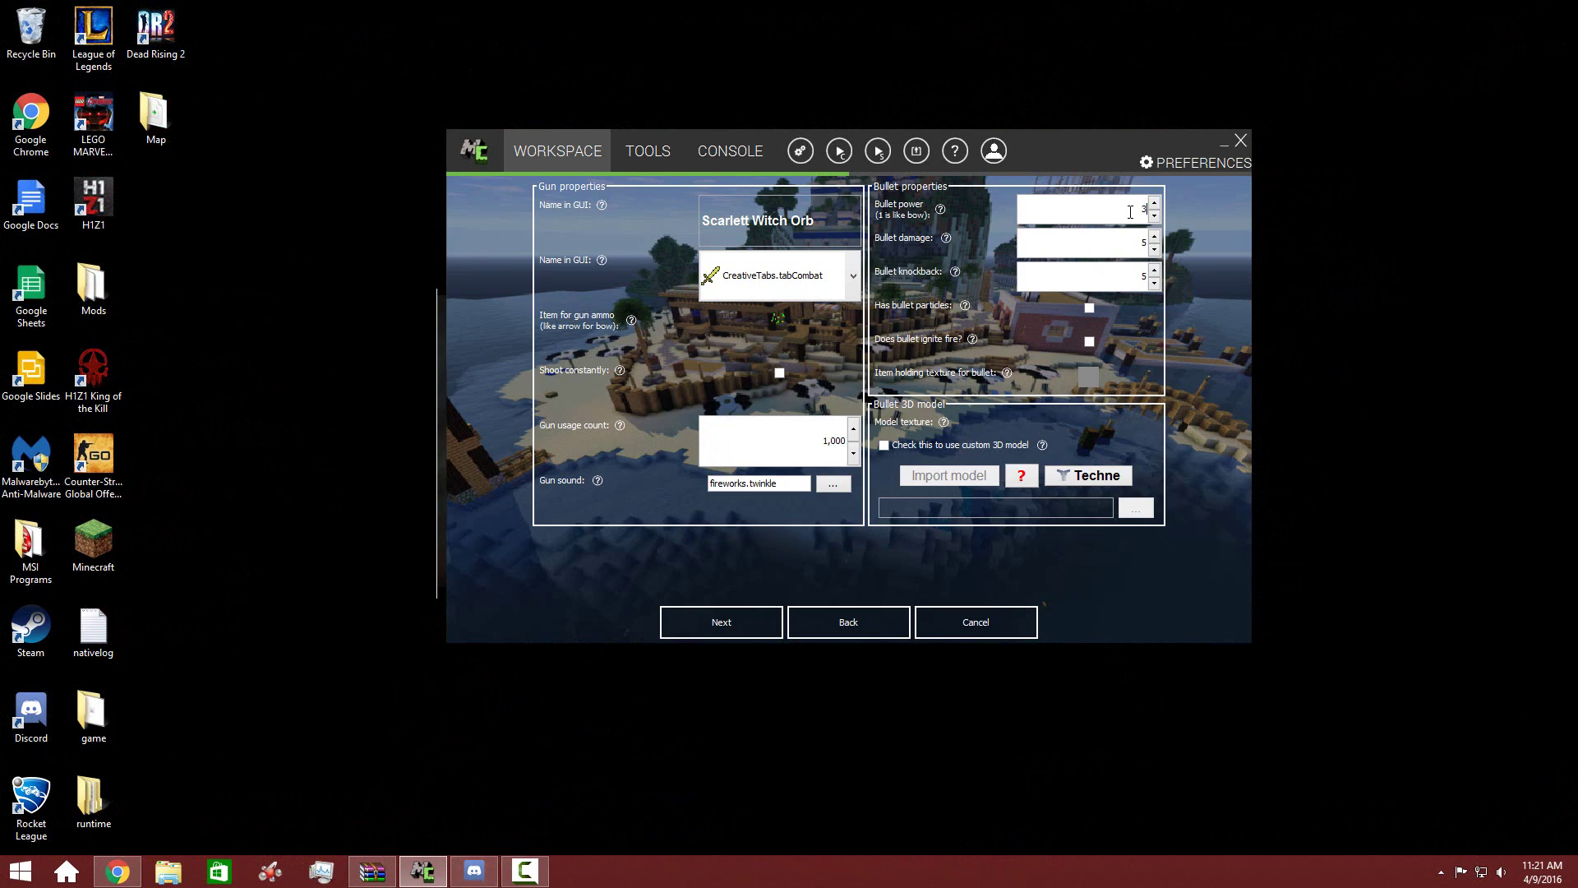
double_click(1133, 241)
text(3)
double_click(1132, 270)
text(3)
Enable bullet particles and choose the mod's black orb item as the bullet texture
click(1087, 377)
click(888, 280)
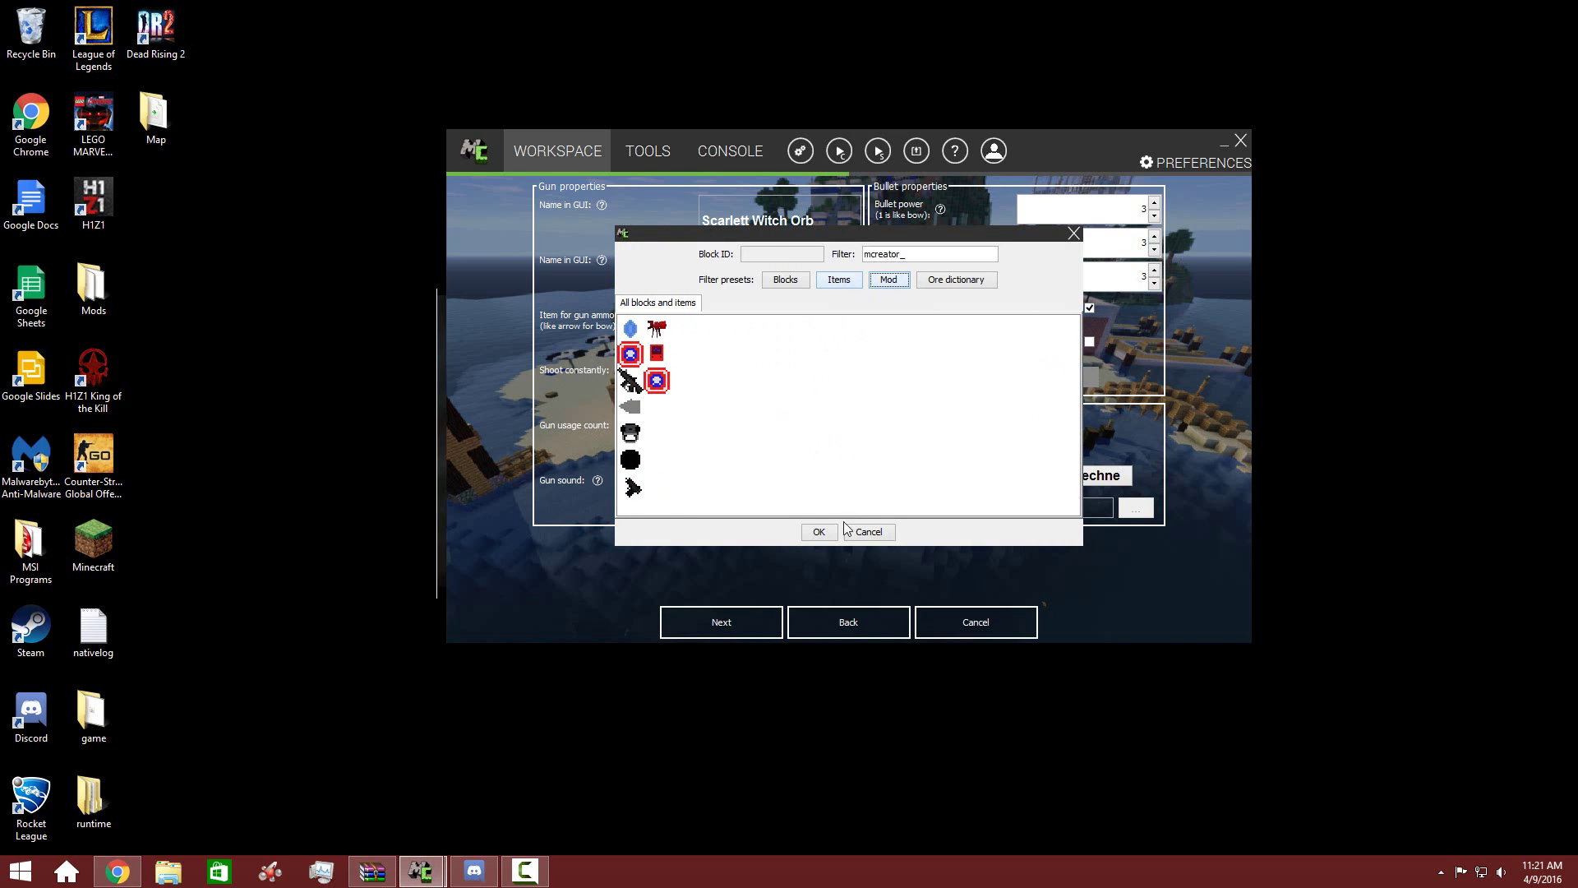
double_click(631, 459)
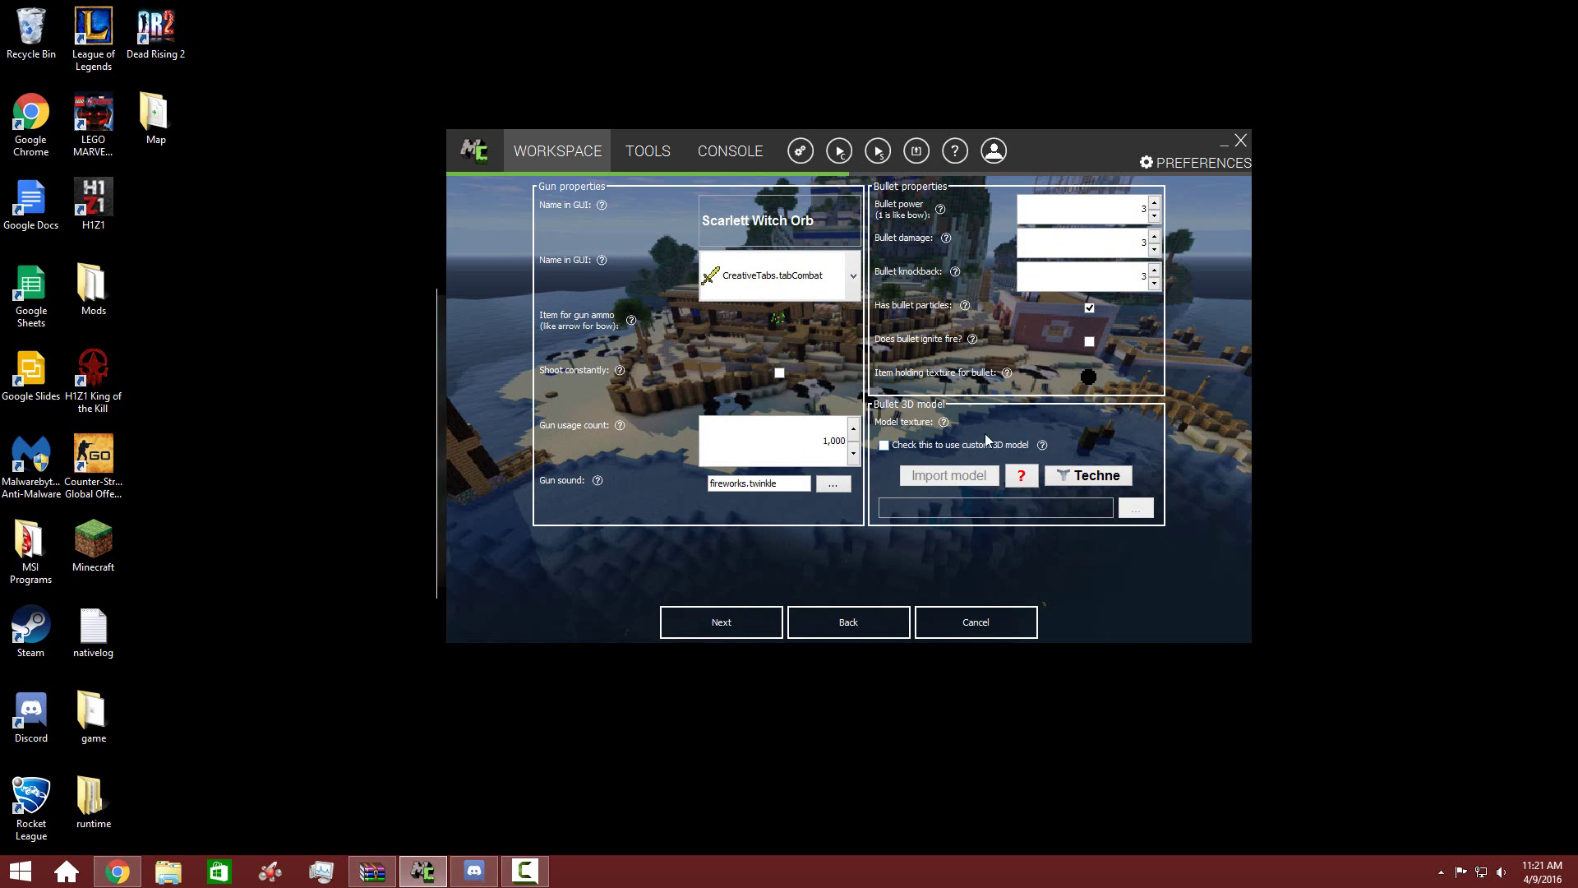
Fill the crafting grid's corners with red and pink wool above, magenta and purple wool below, then finish the gun element
click(738, 617)
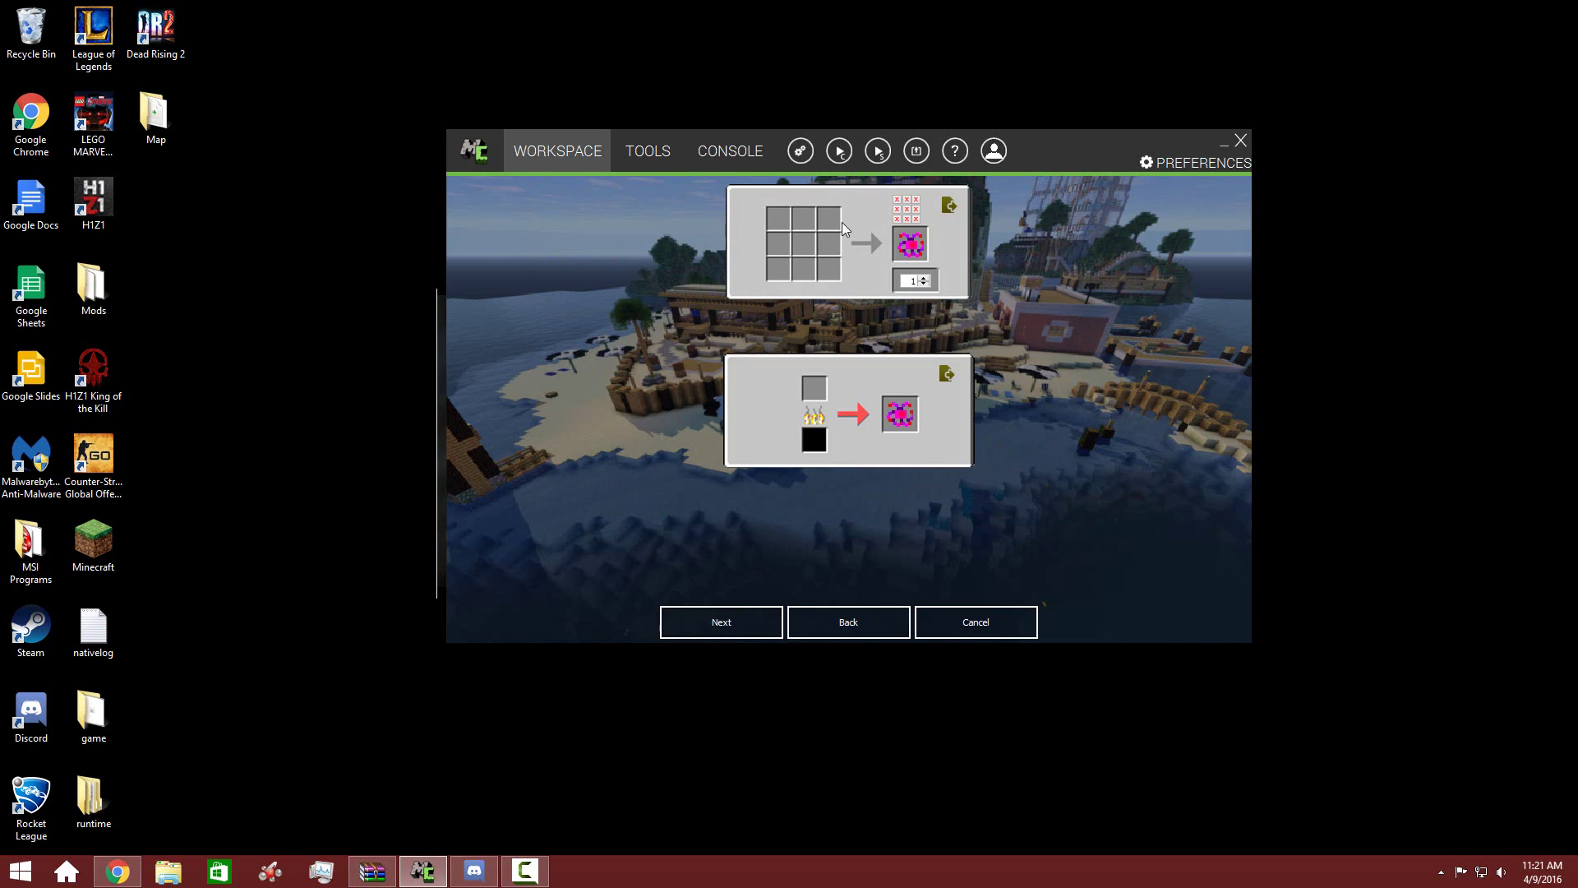
click(780, 225)
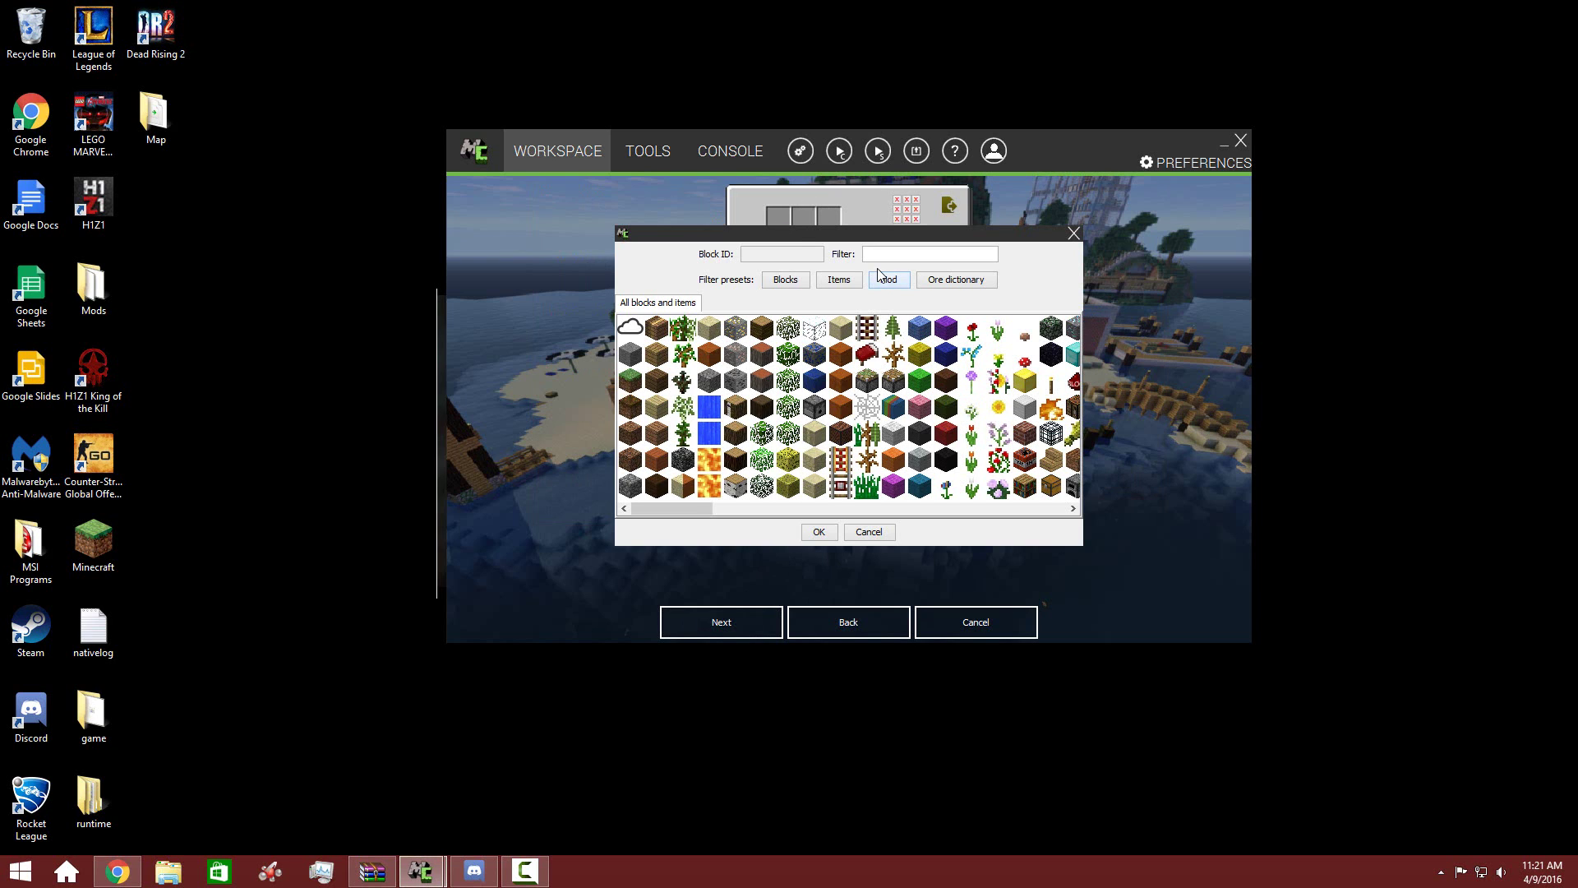
double_click(945, 432)
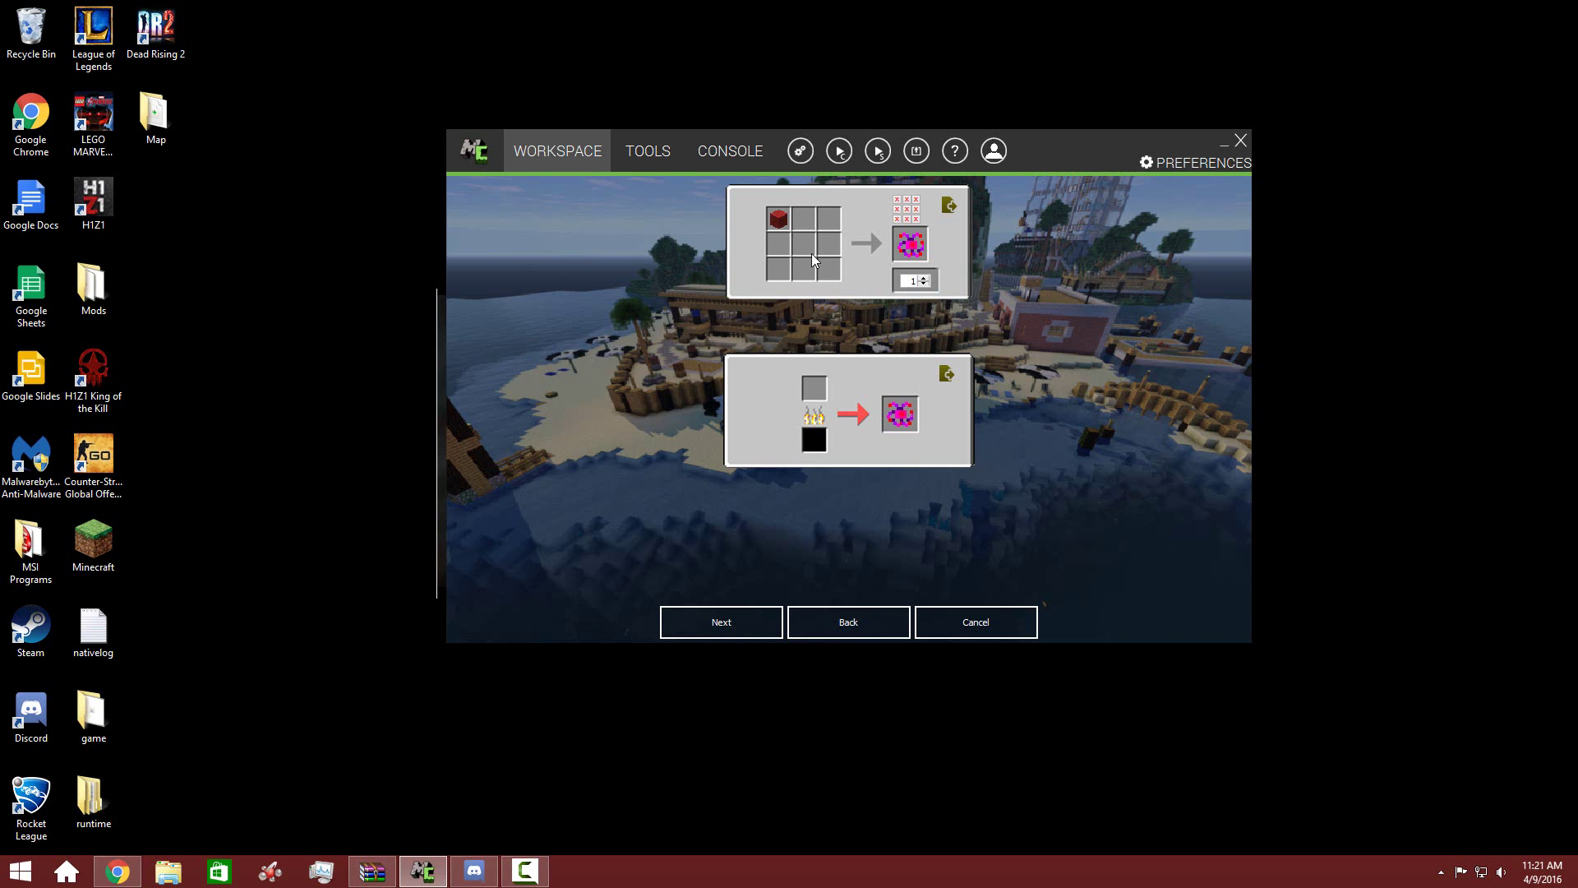
click(835, 220)
double_click(918, 374)
click(781, 275)
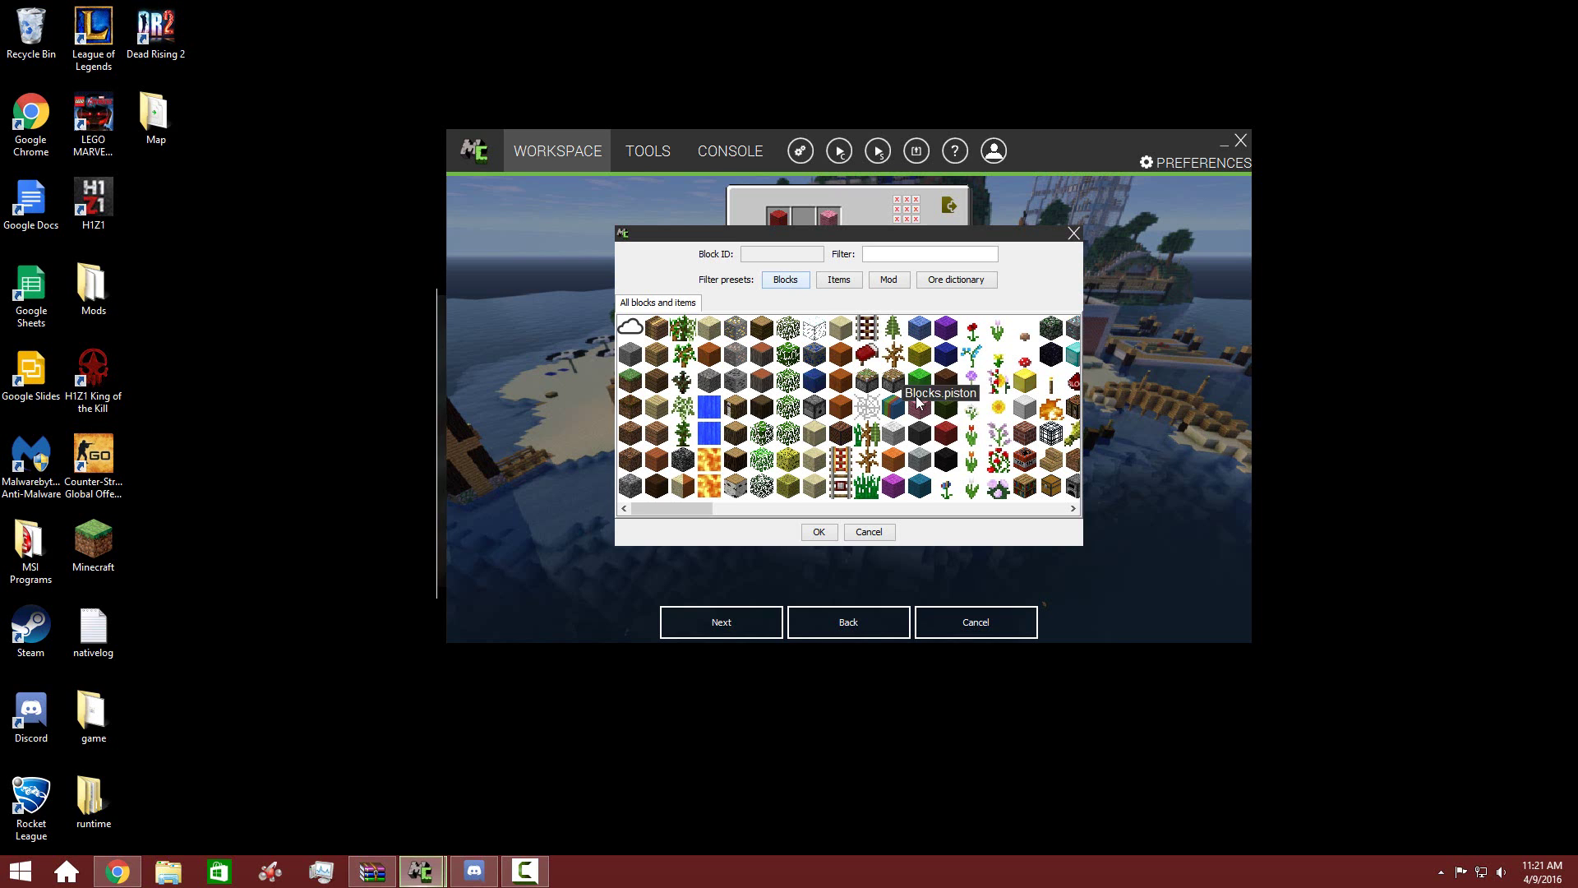
double_click(895, 474)
click(831, 270)
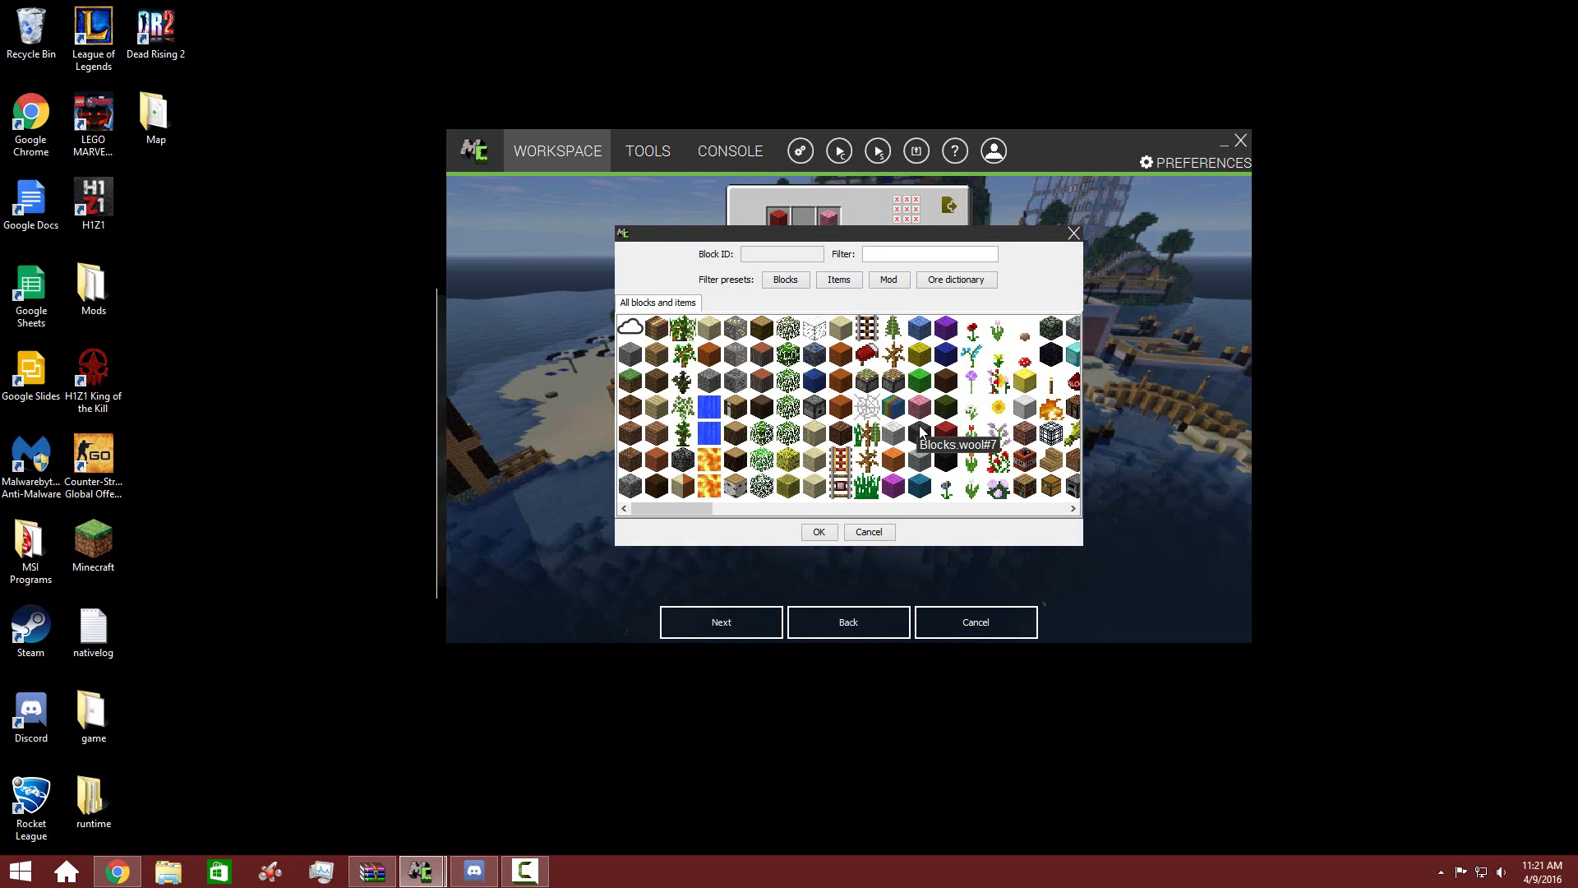
click(945, 332)
double_click(945, 332)
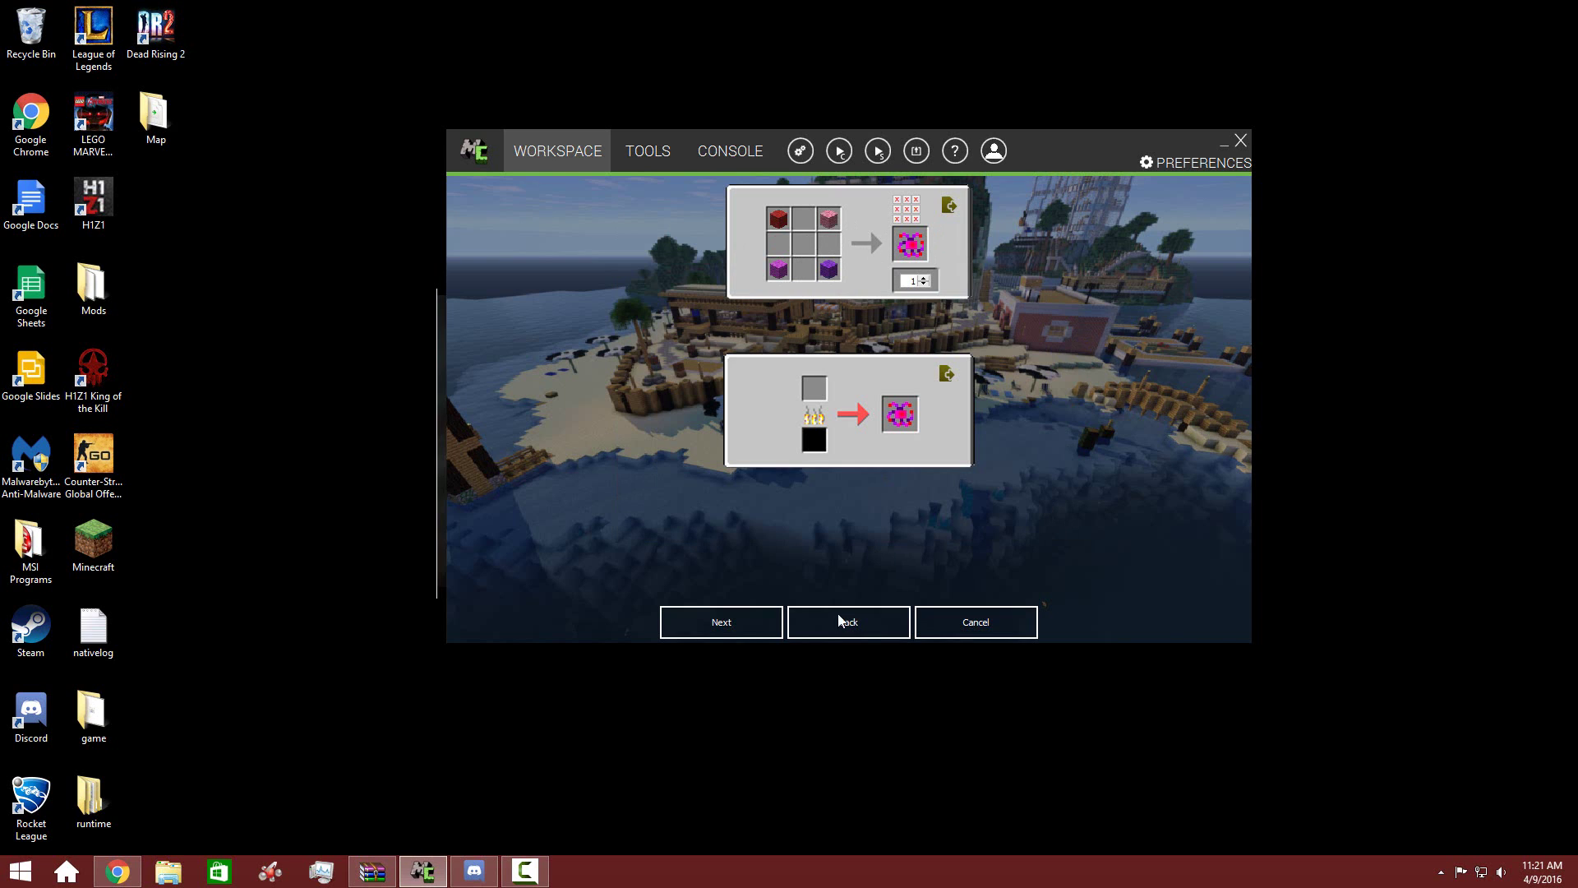
click(747, 615)
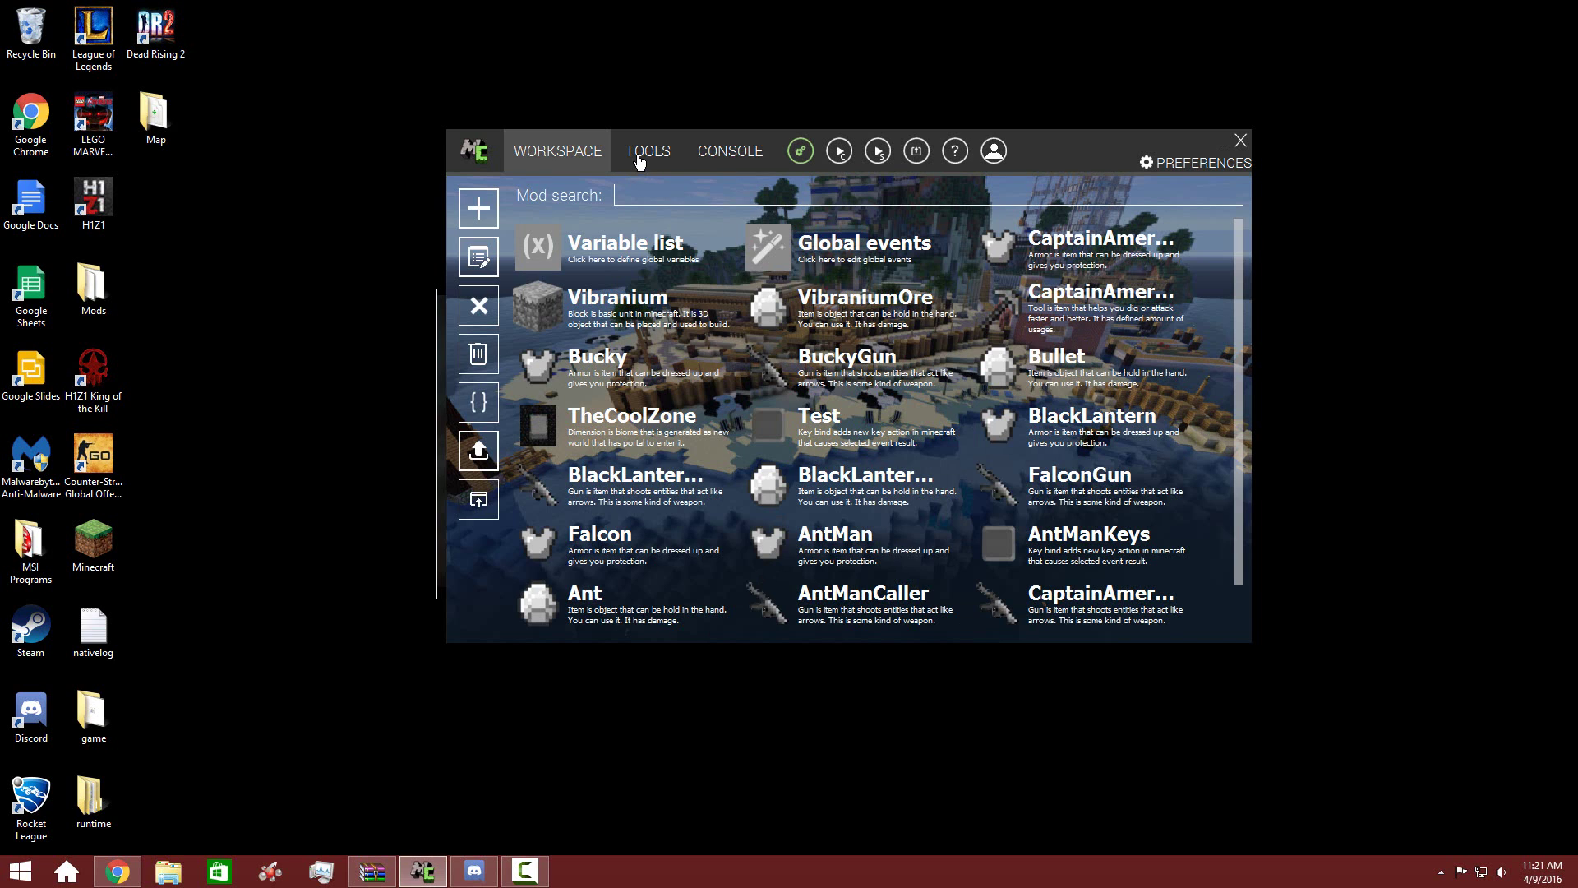
Create a new mod element of type Item named ScarlettWitchOrbItem
click(483, 210)
click(764, 380)
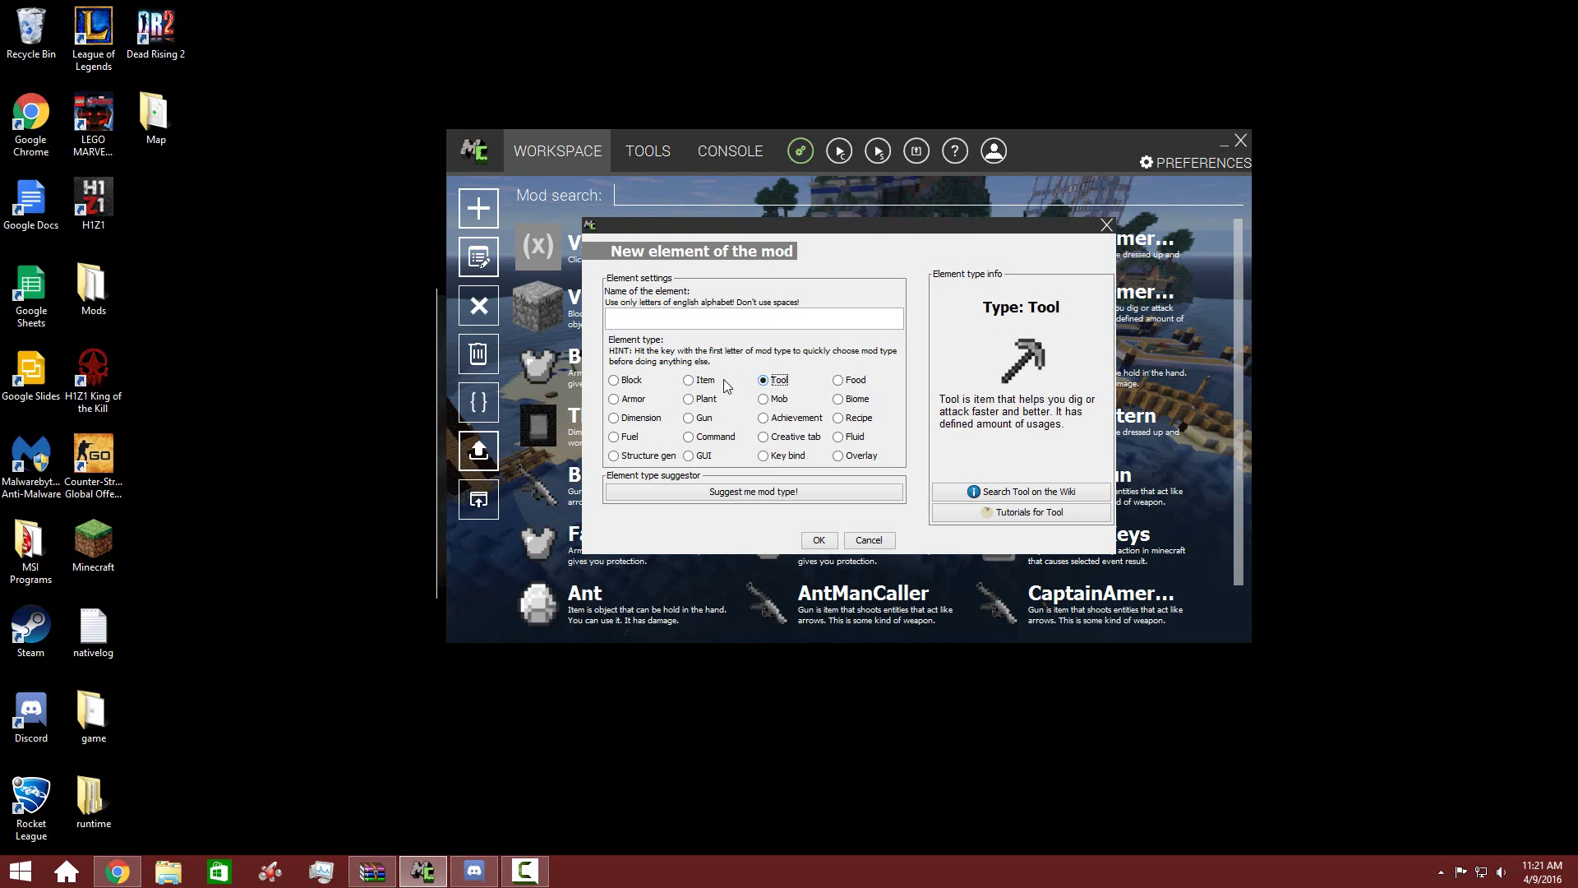
click(695, 379)
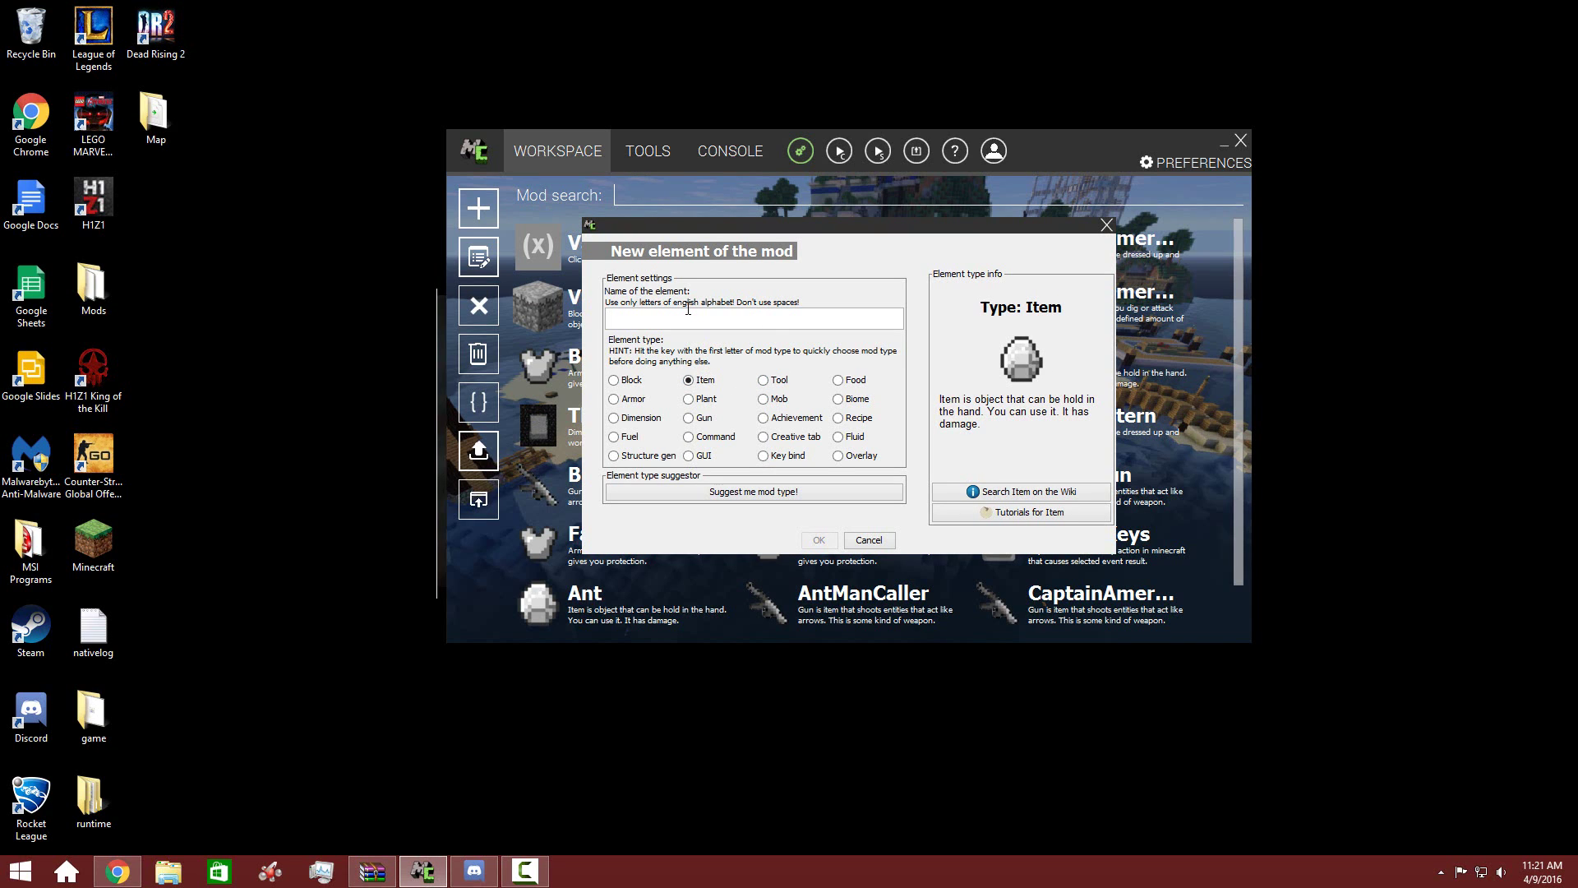
text(ScarlettWitchOrbItem)
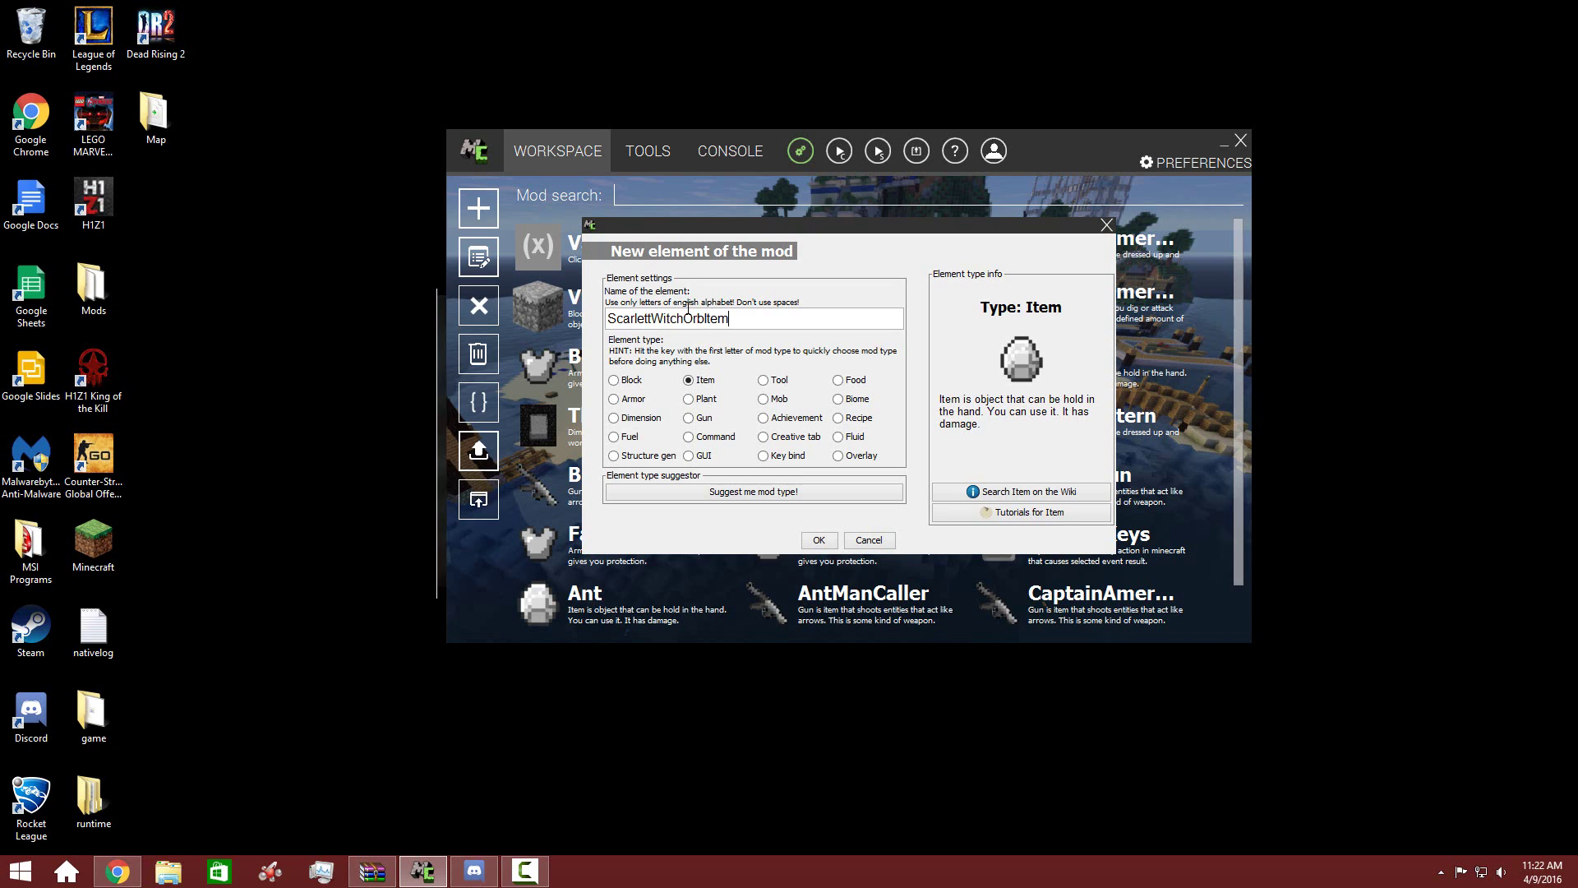
key(Return)
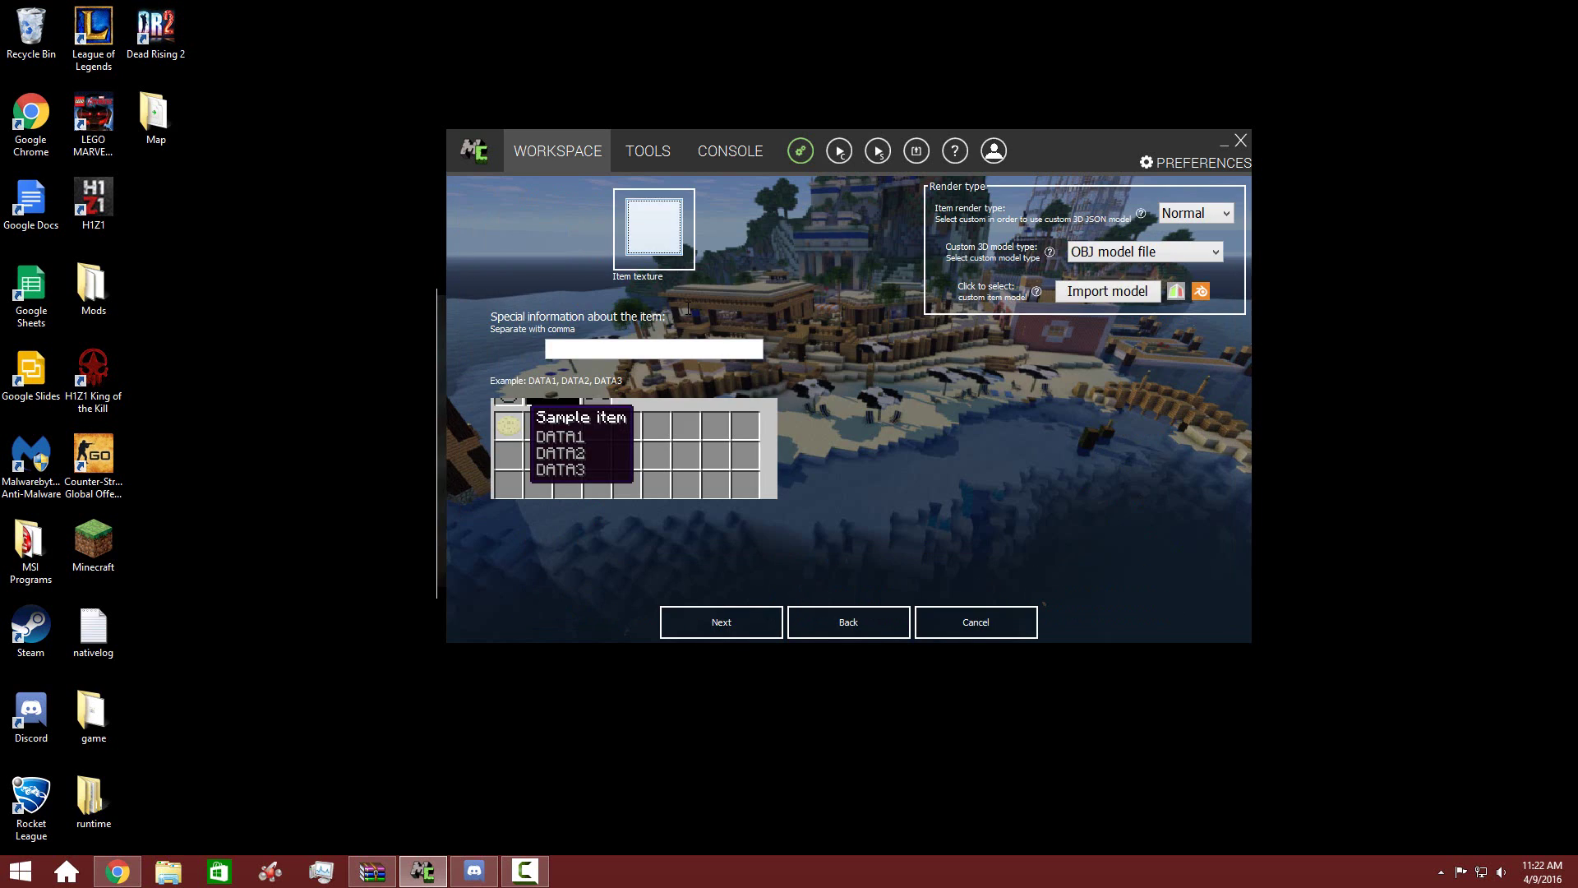
Give the item the pink and red orb texture and the special information "Scarlett Witch's Magical Powers Of Coolness"
click(676, 228)
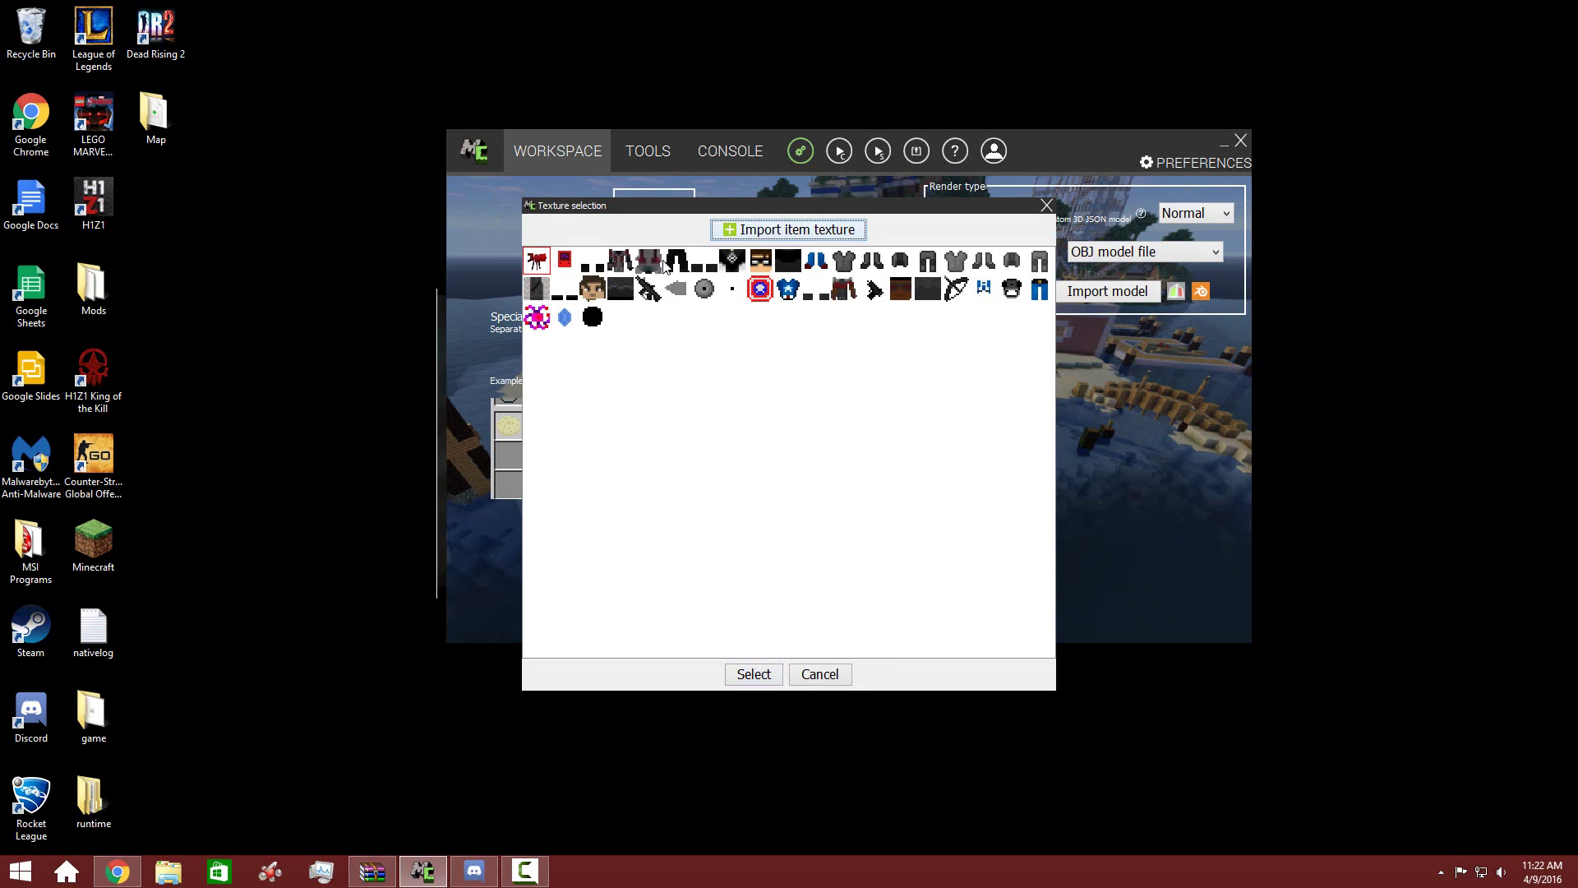
double_click(538, 317)
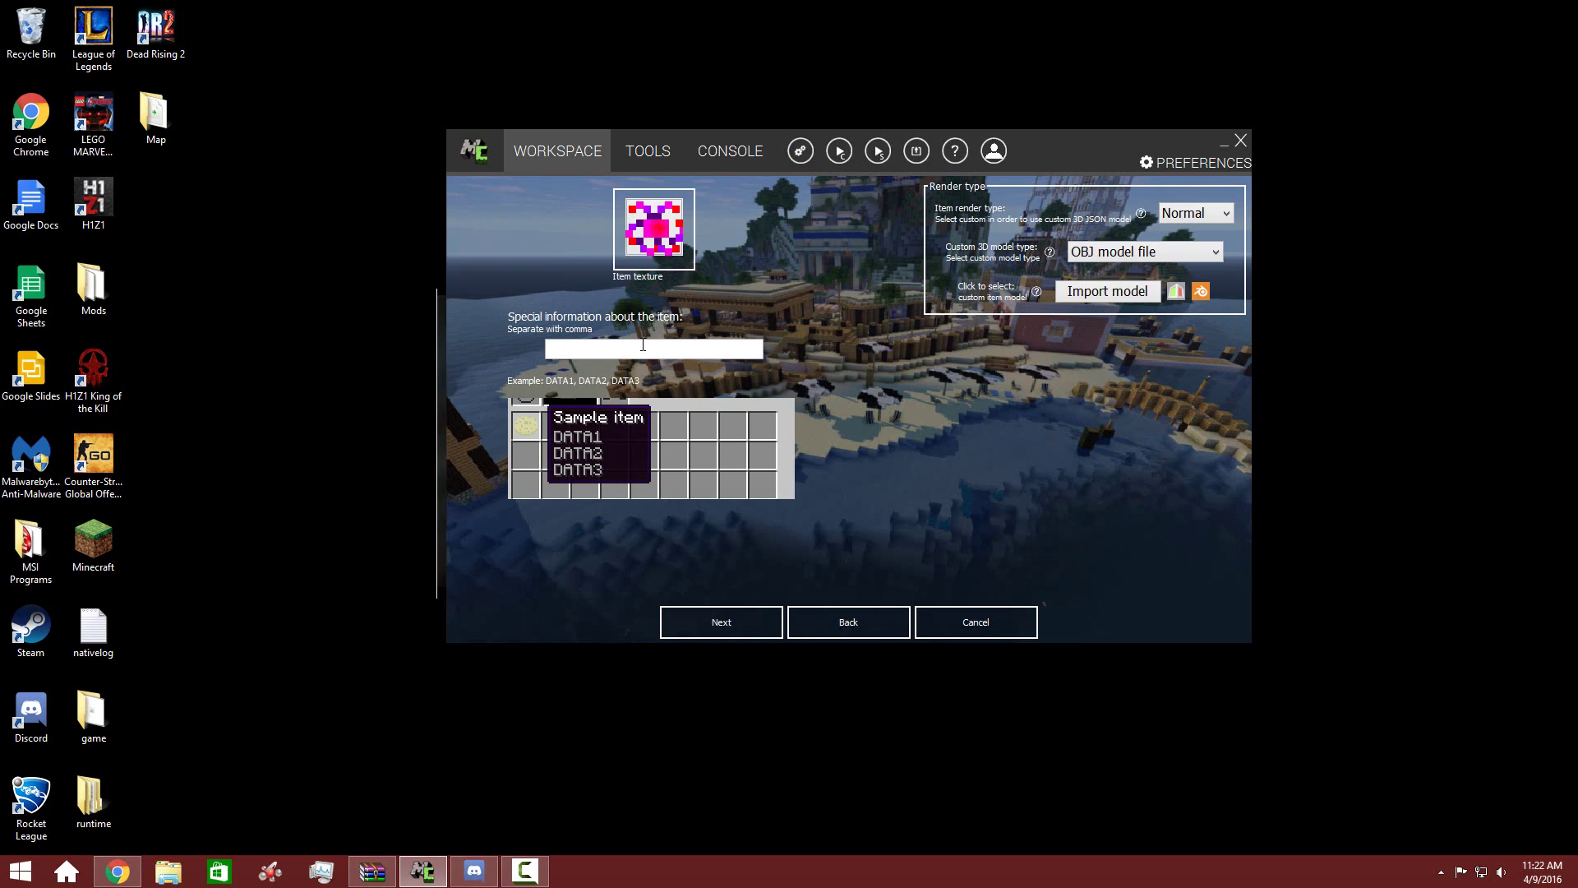
text(Scarlett Witch's Magical Po)
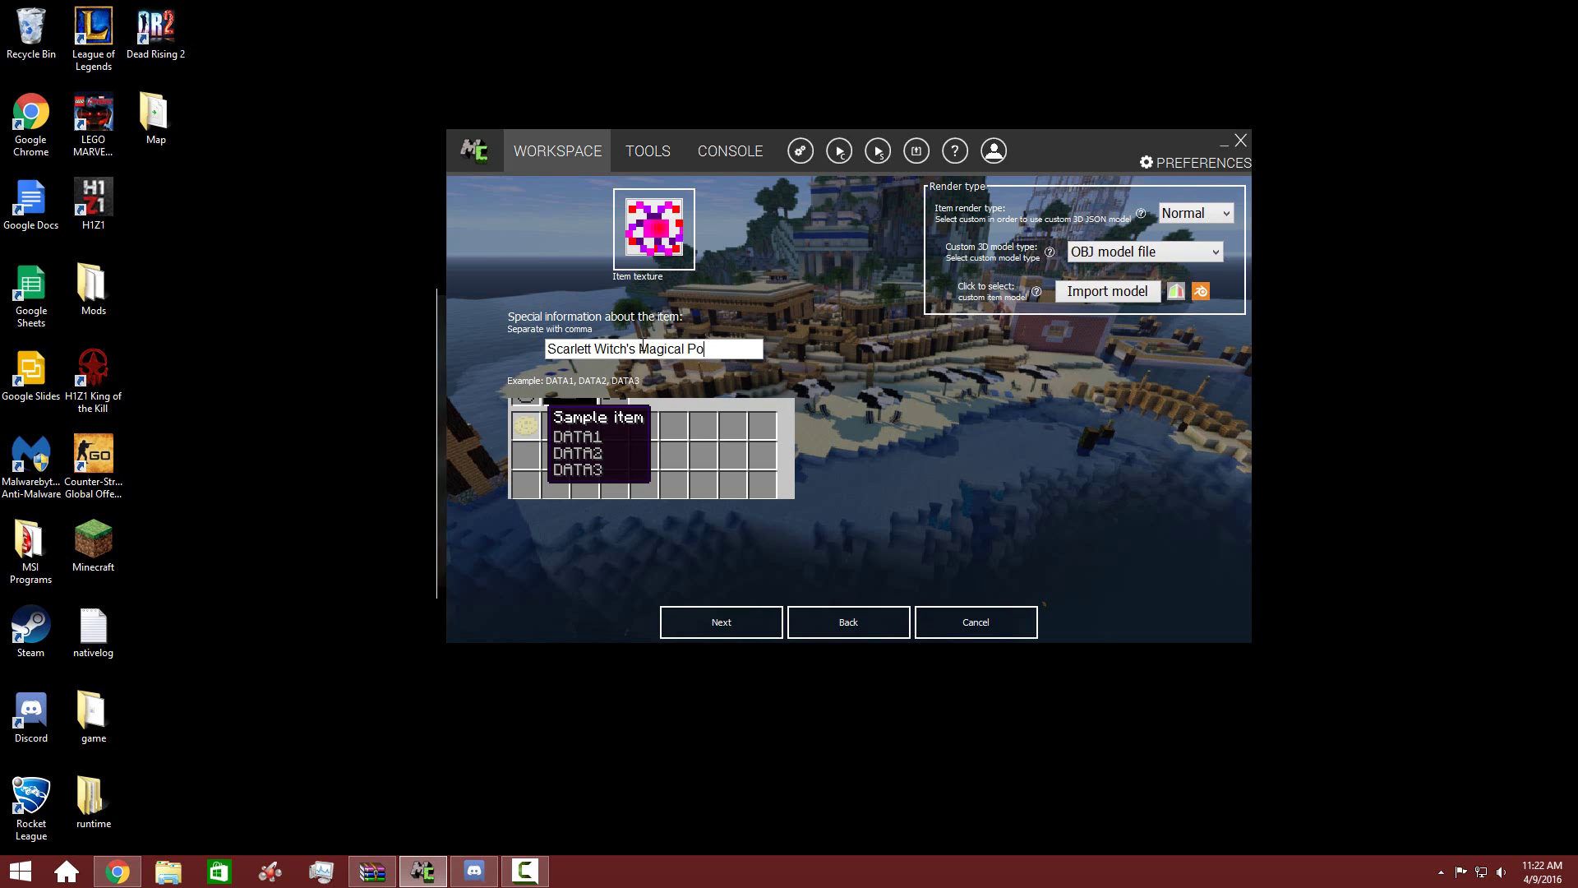
text(wers Of Cool)
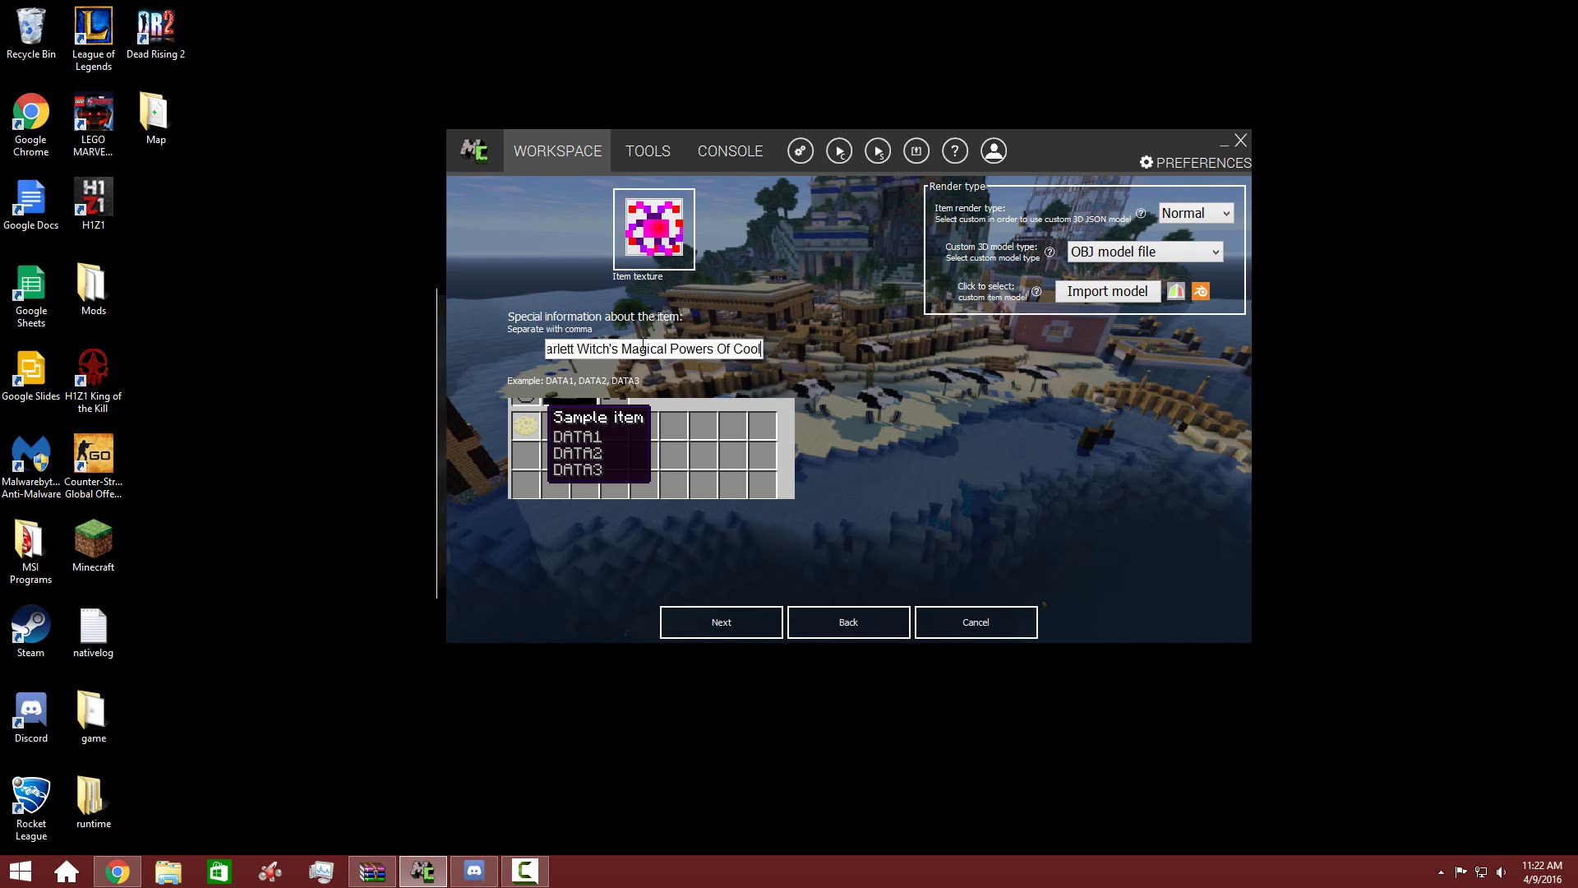
text(ness)
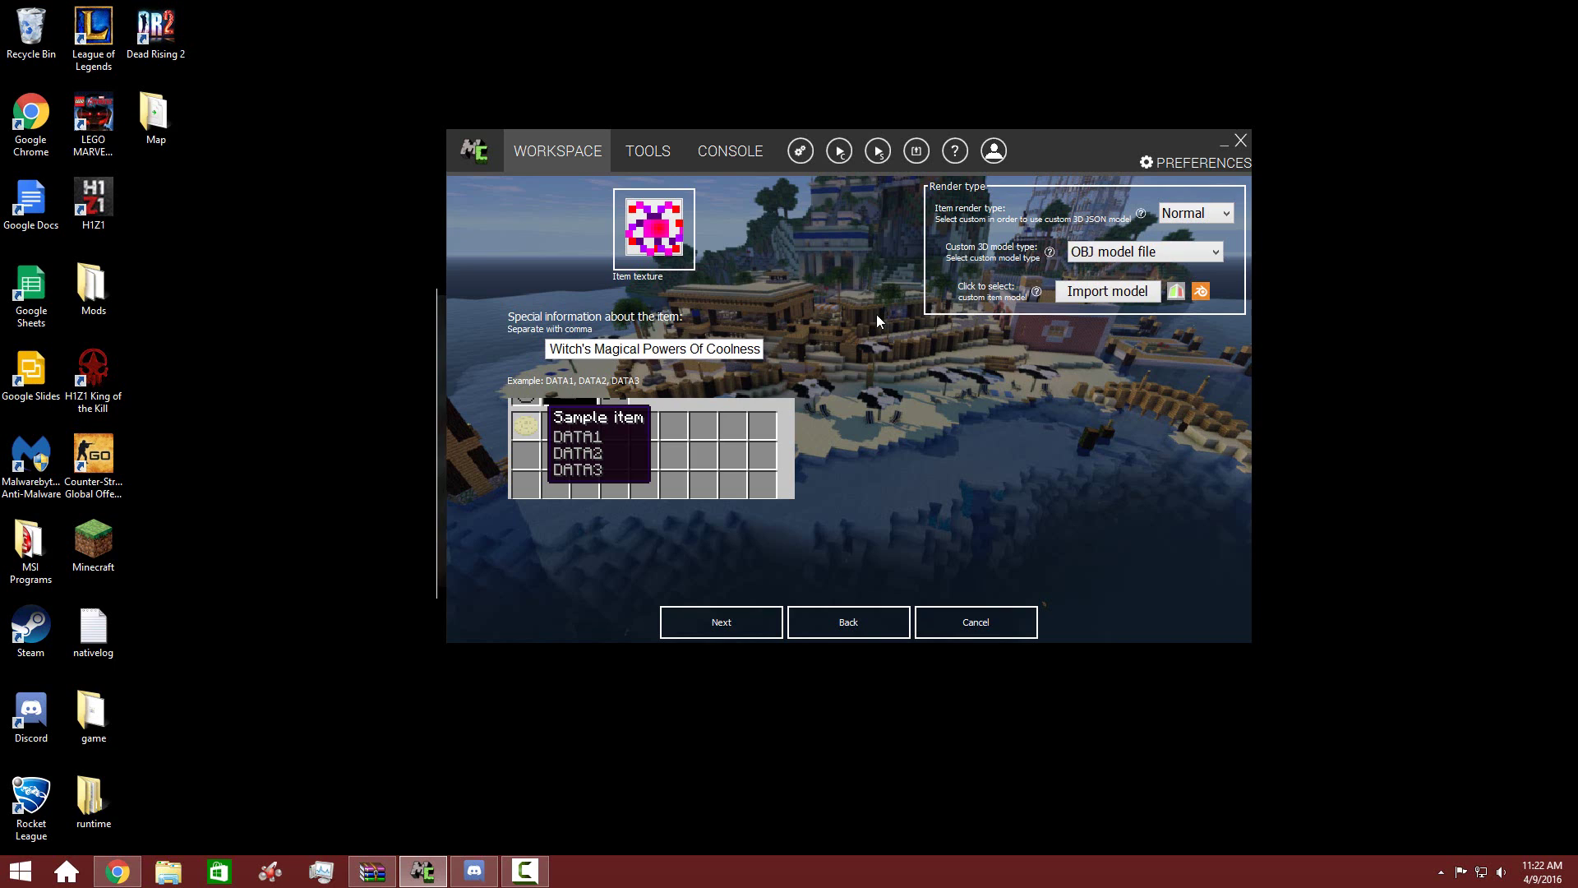
click(750, 615)
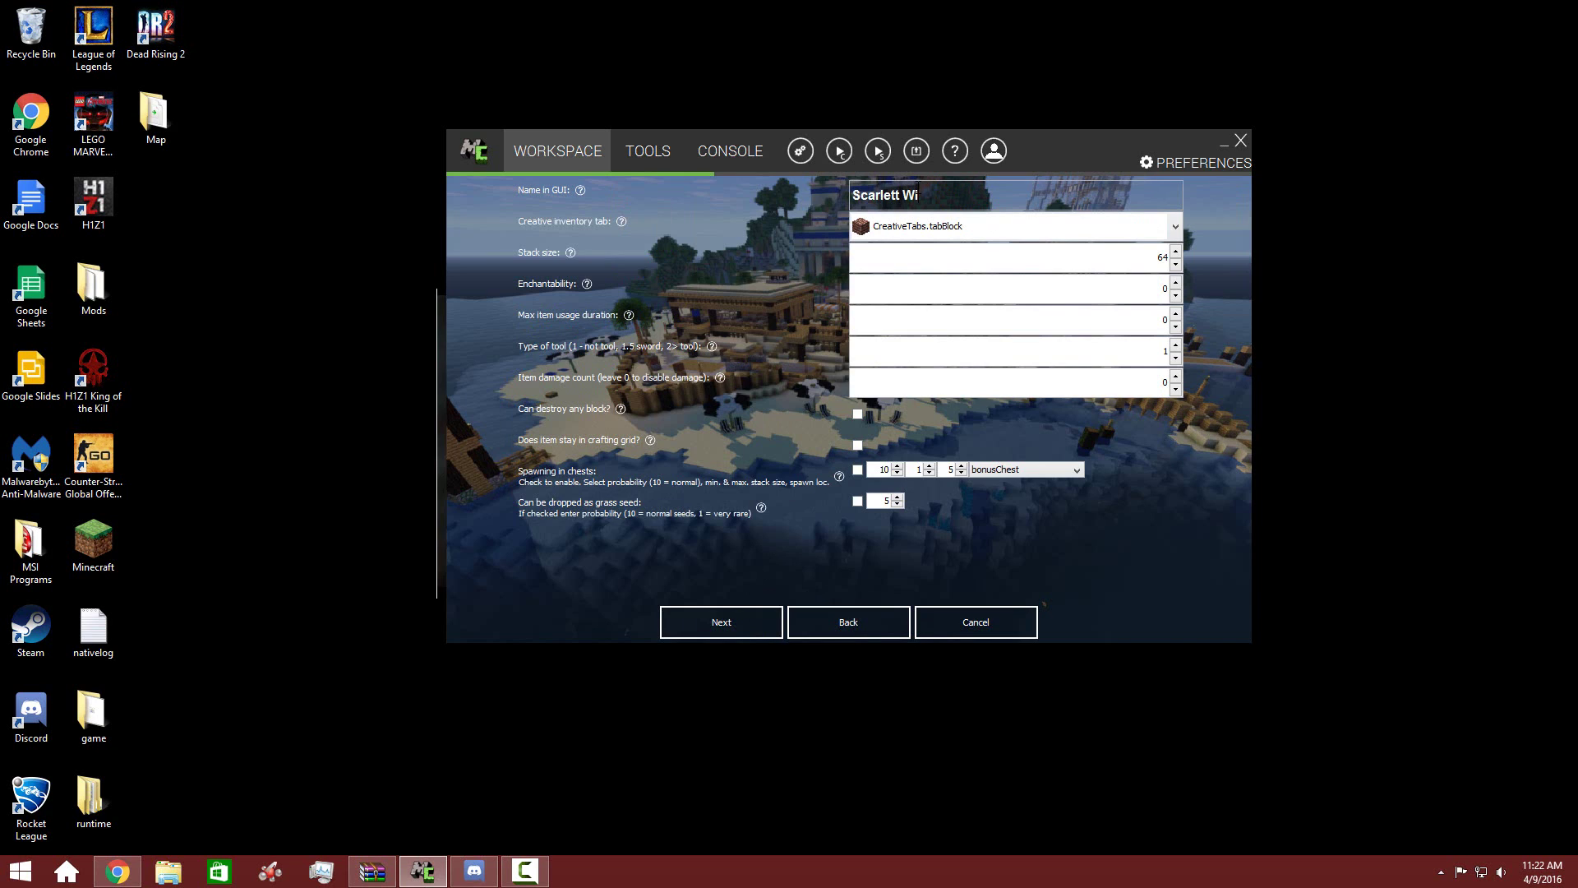
Name the item Scarlett Witch Orb, assign it to CreativeTabs.tabMaterials, and continue to its crafting recipe
text(Orbn)
click(904, 228)
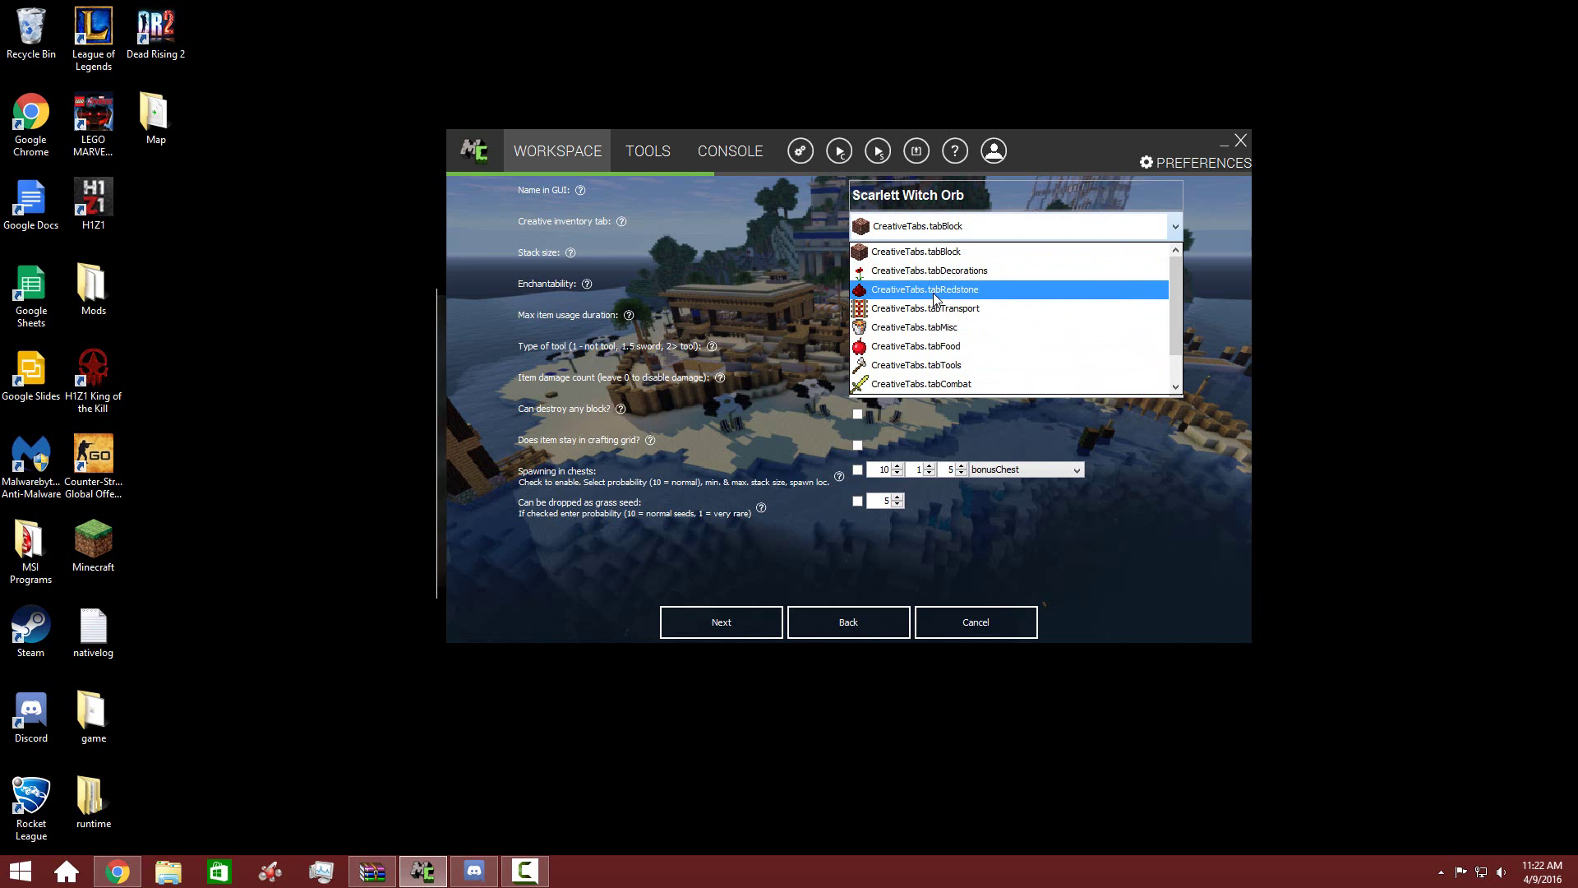
scroll(935, 298, down, 1)
click(969, 381)
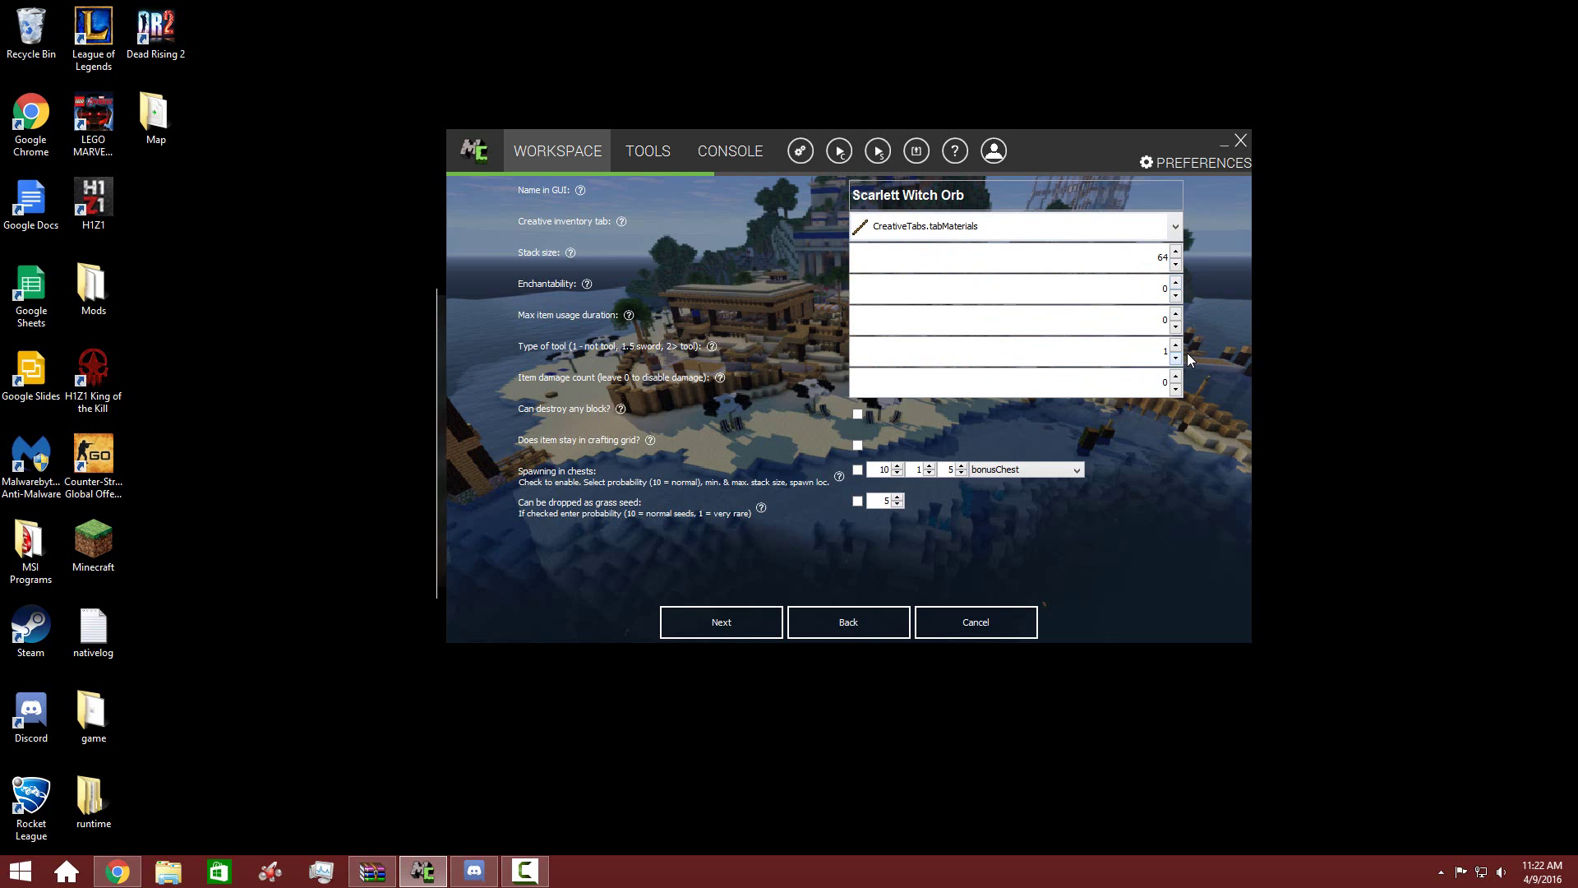
click(743, 617)
click(744, 616)
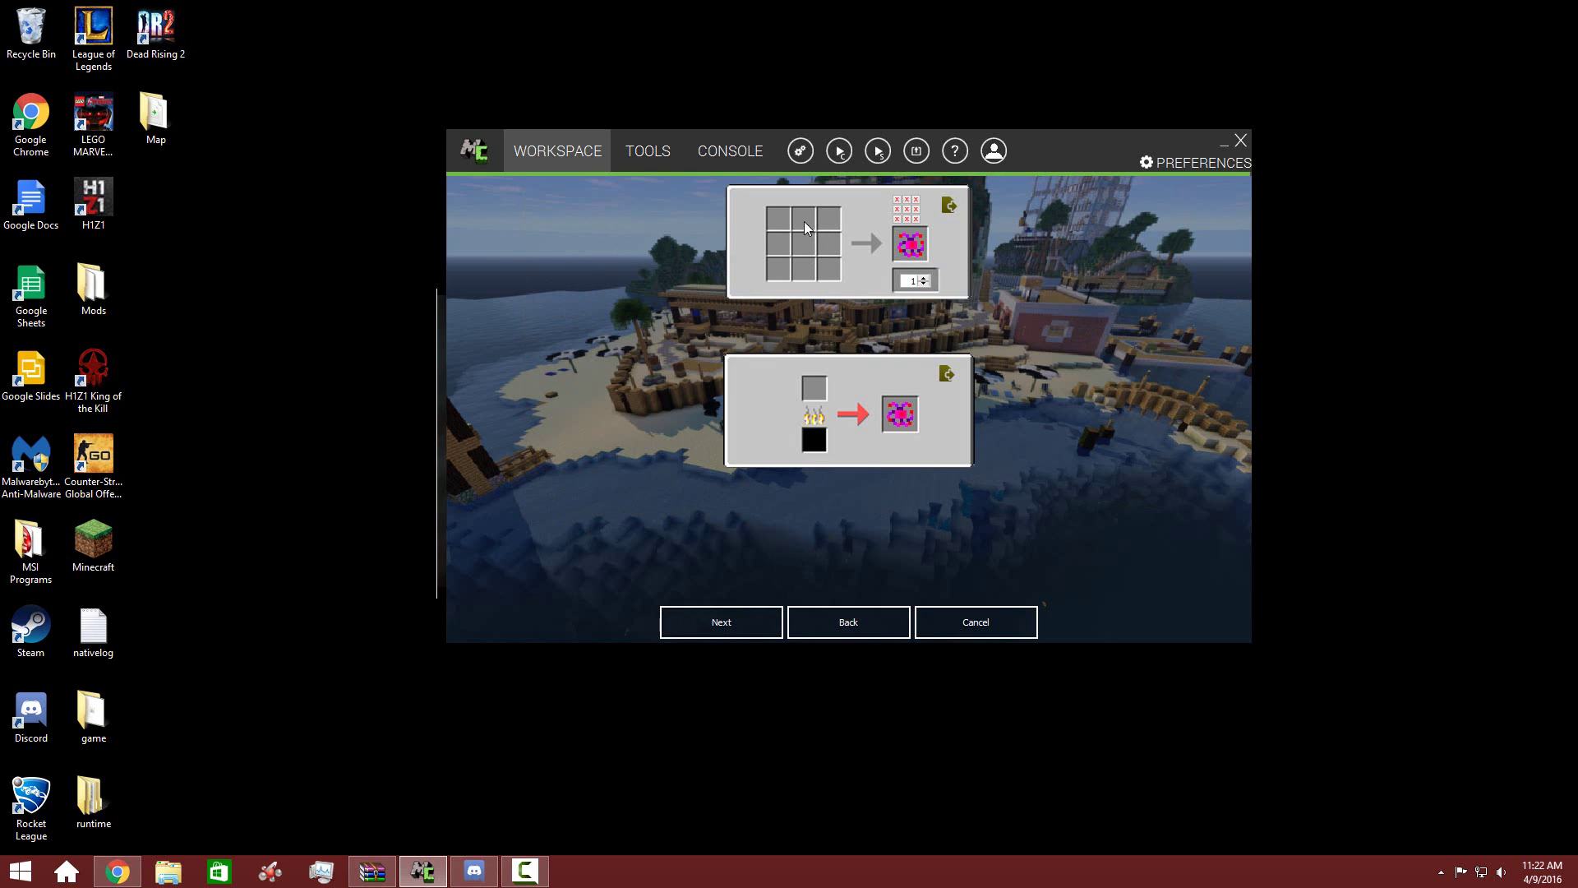
Fill the item's crafting grid corners with red and pink wool above, magenta and purple wool below
click(777, 217)
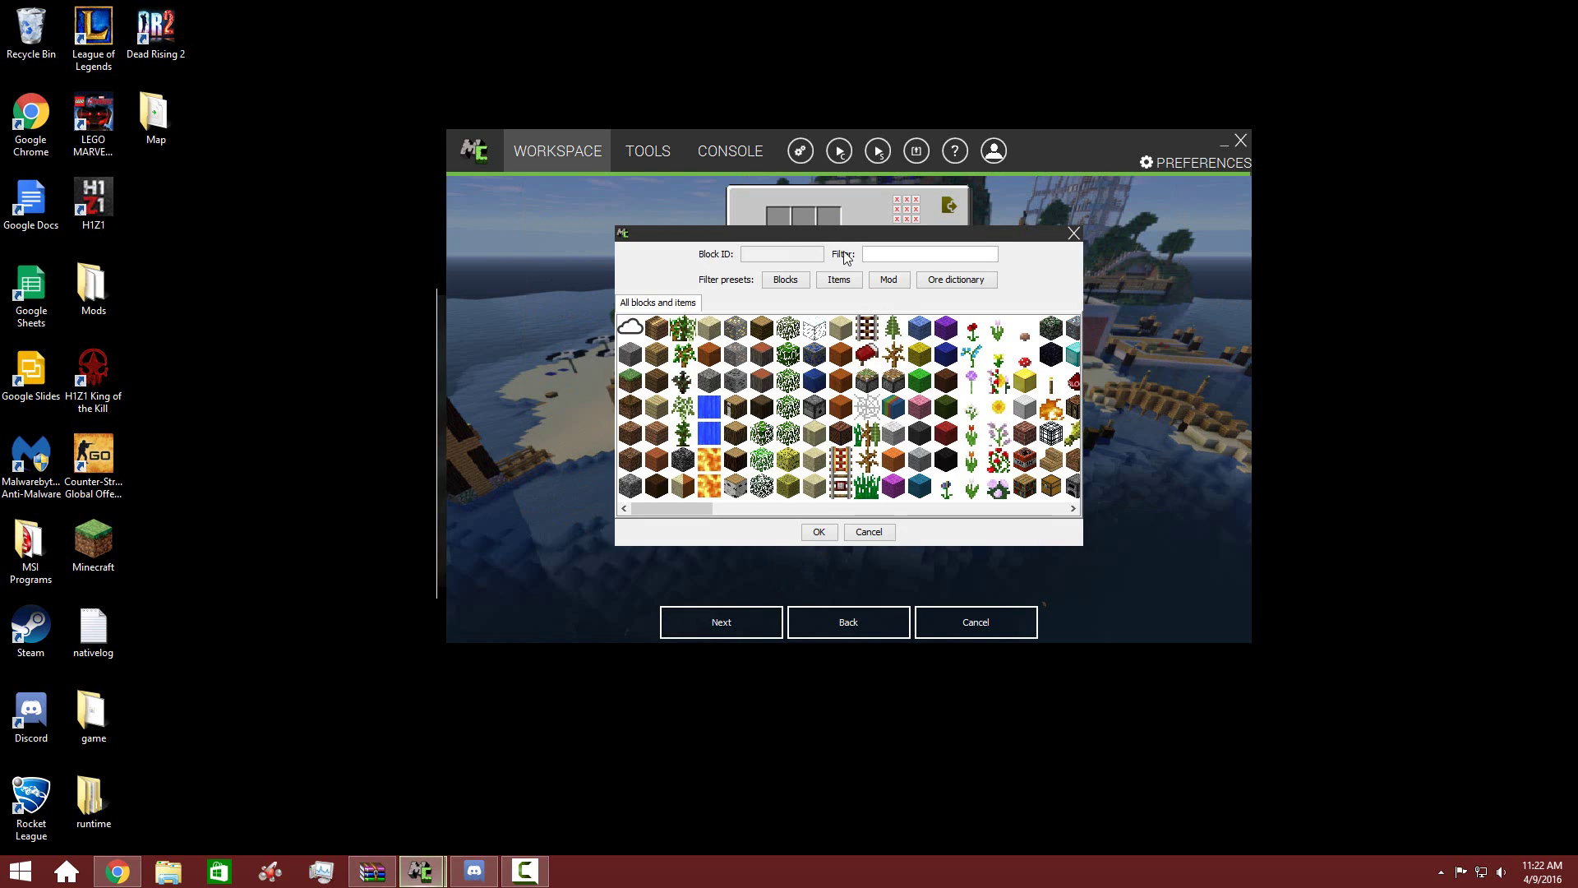
double_click(950, 442)
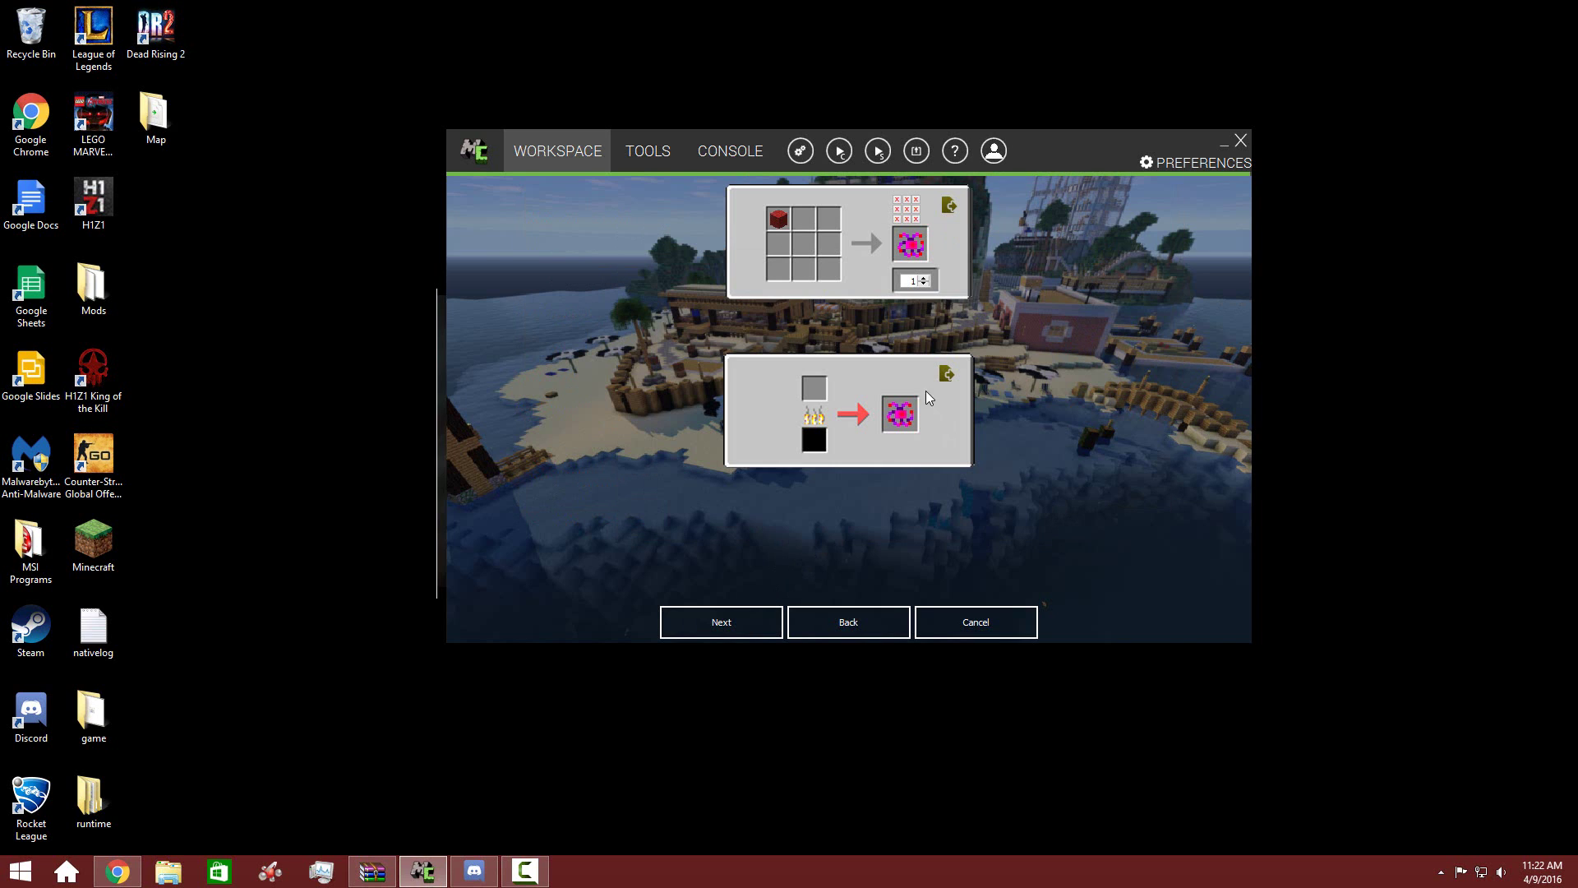
click(821, 215)
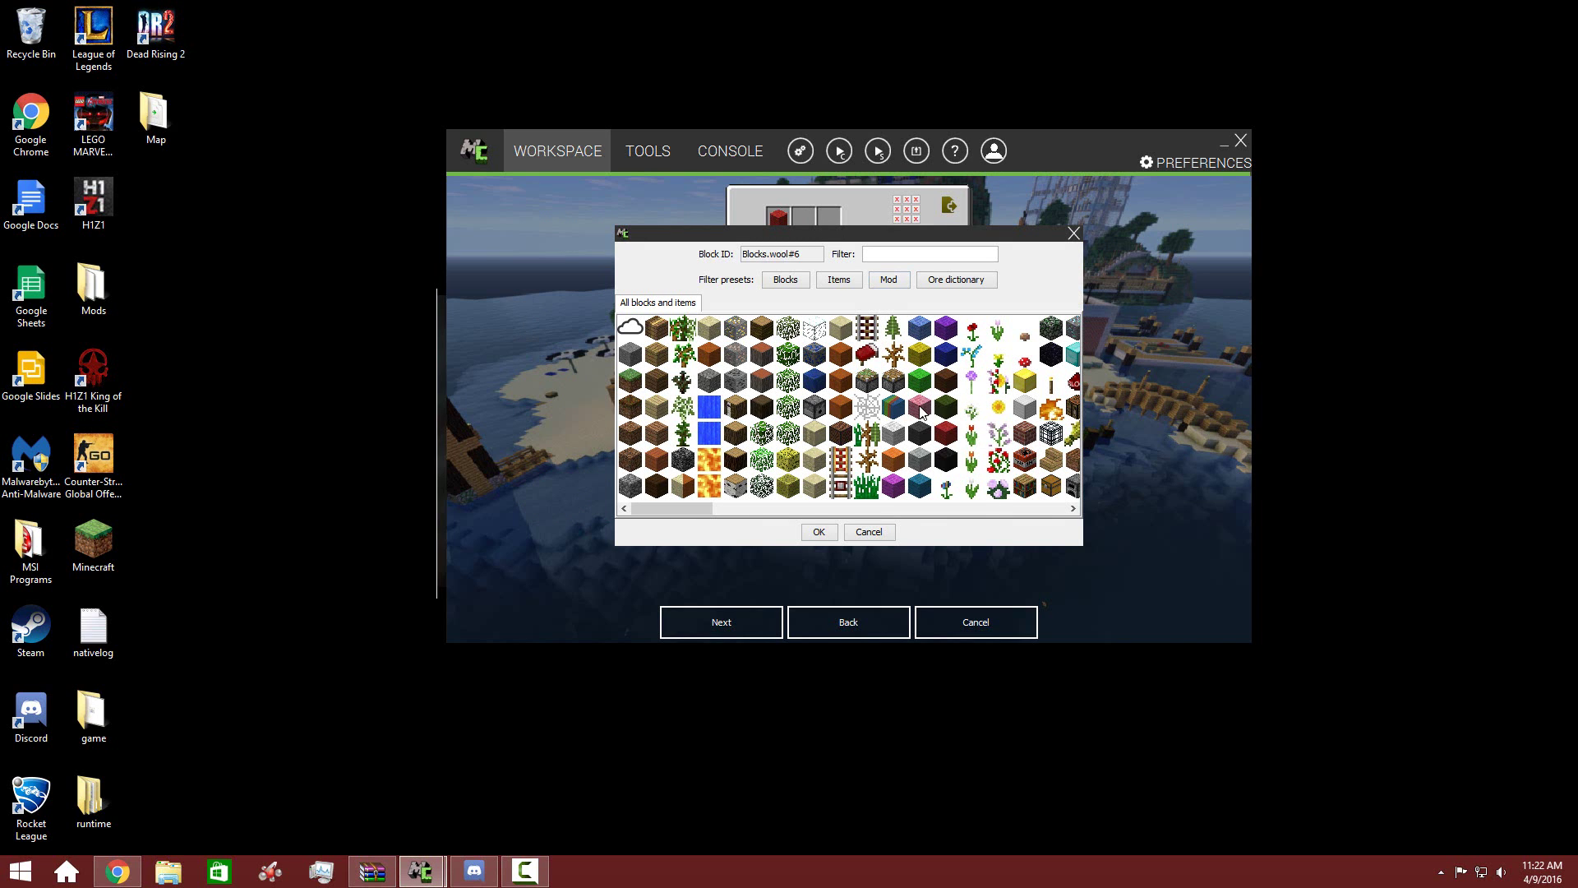
double_click(919, 406)
click(778, 273)
double_click(890, 488)
click(831, 273)
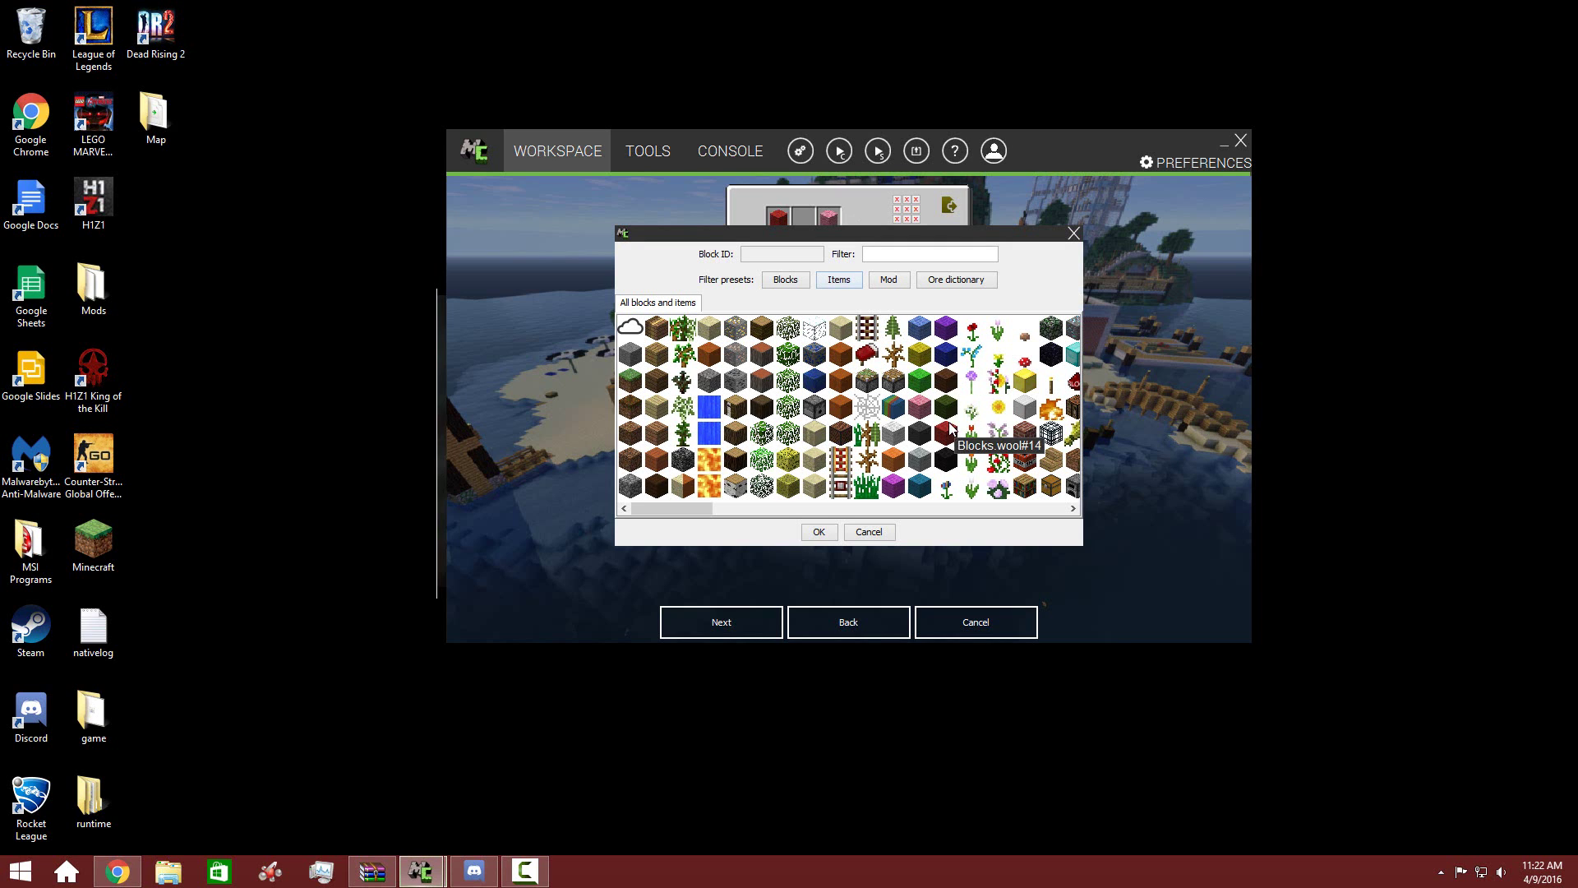
double_click(944, 353)
Put a redstone block in the crafting grid's centre, adjust the recipe's output amount, and finish the item element
click(833, 257)
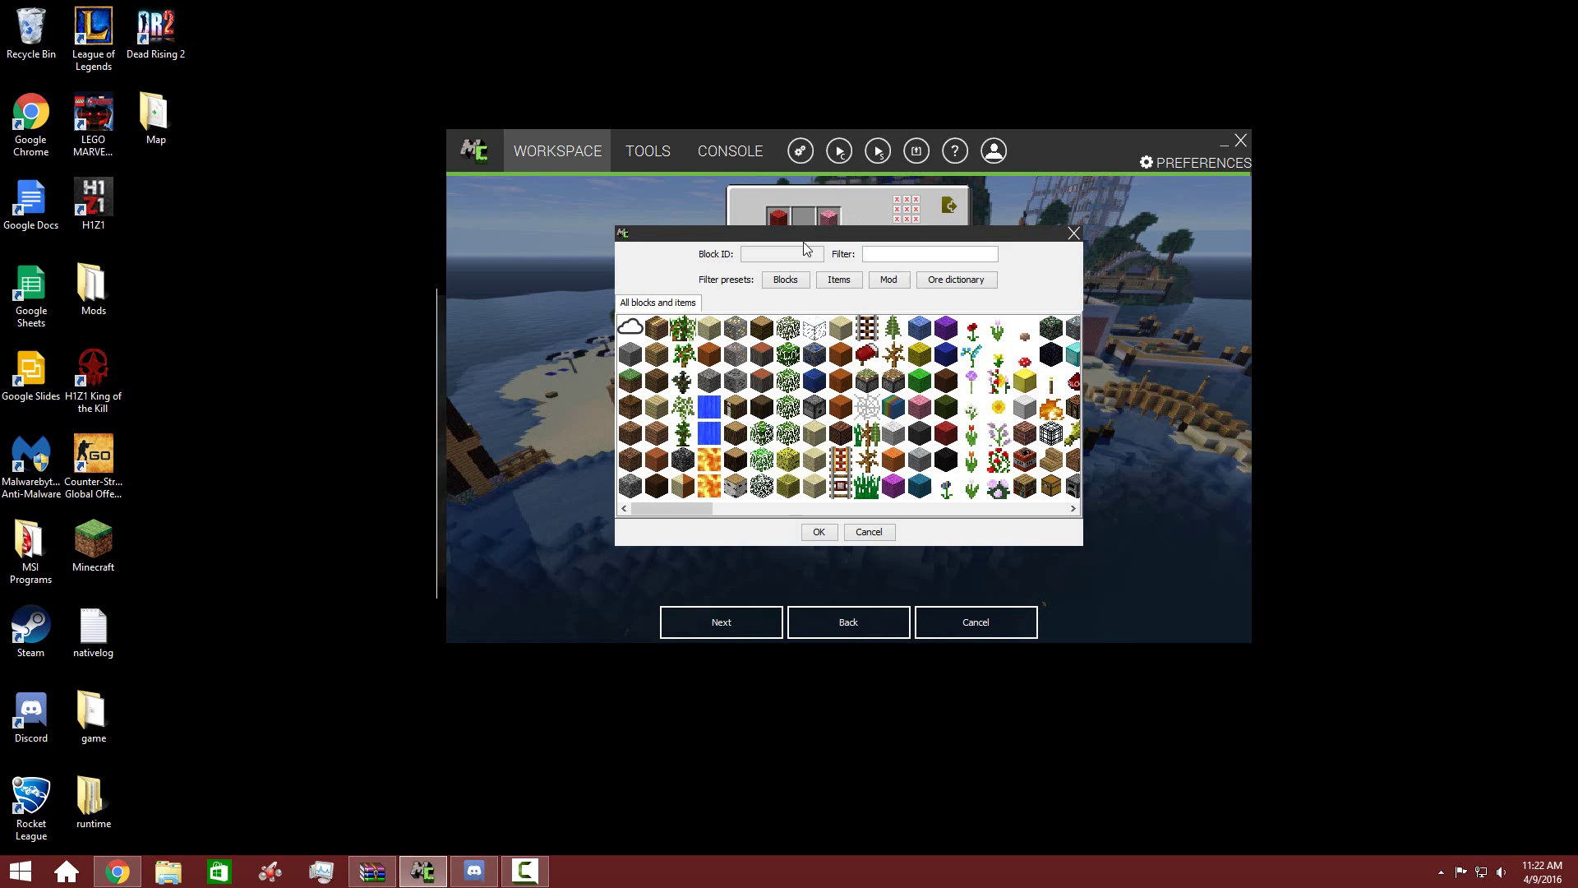
click(916, 252)
text(red)
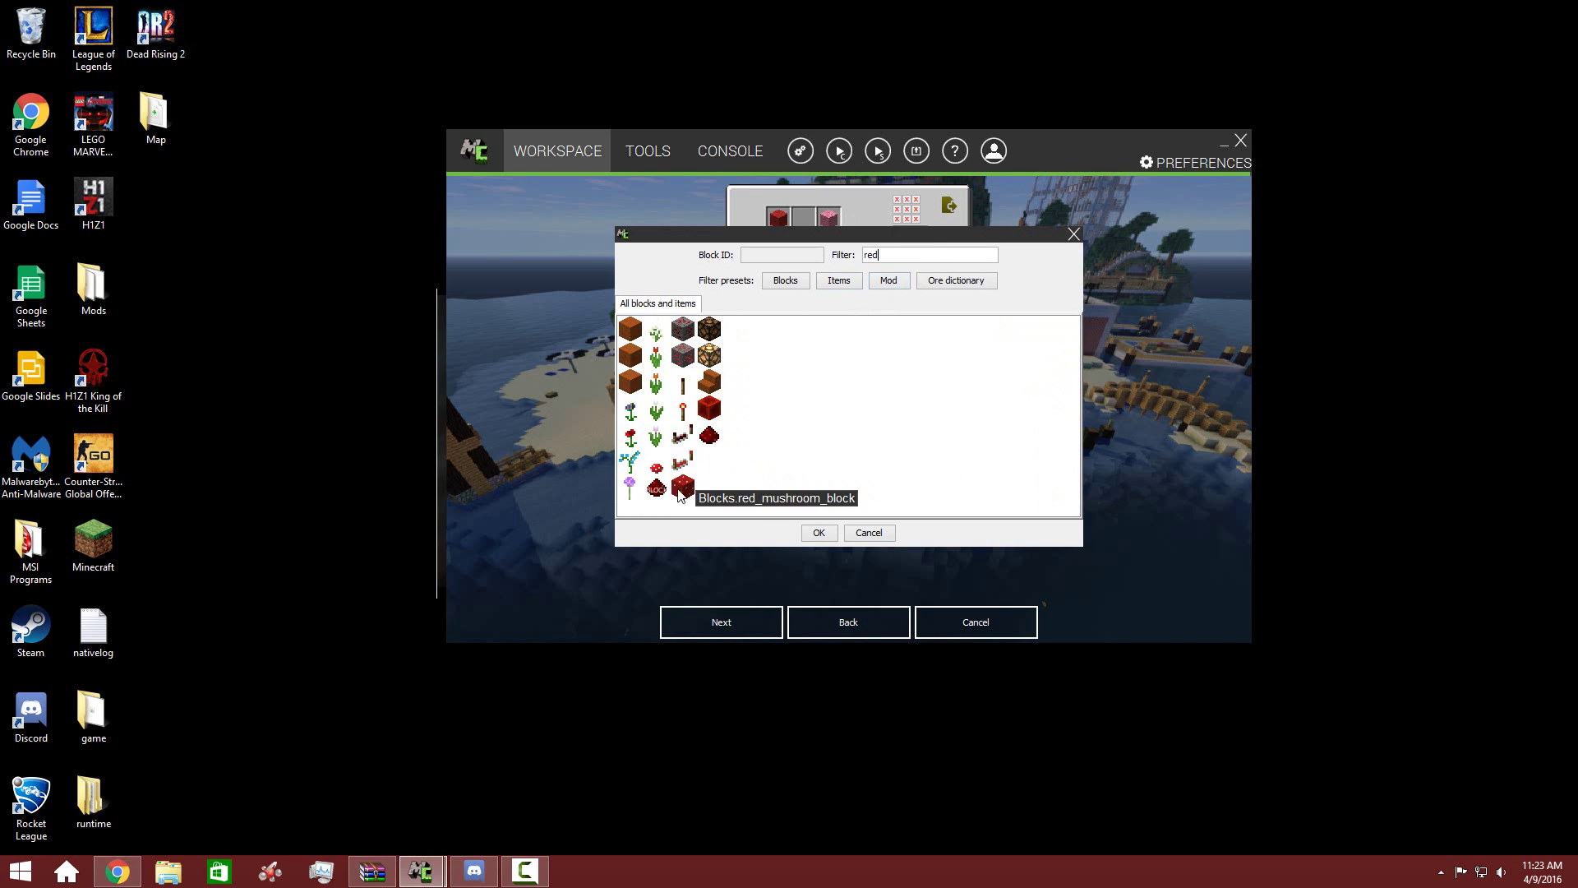
click(709, 407)
click(819, 532)
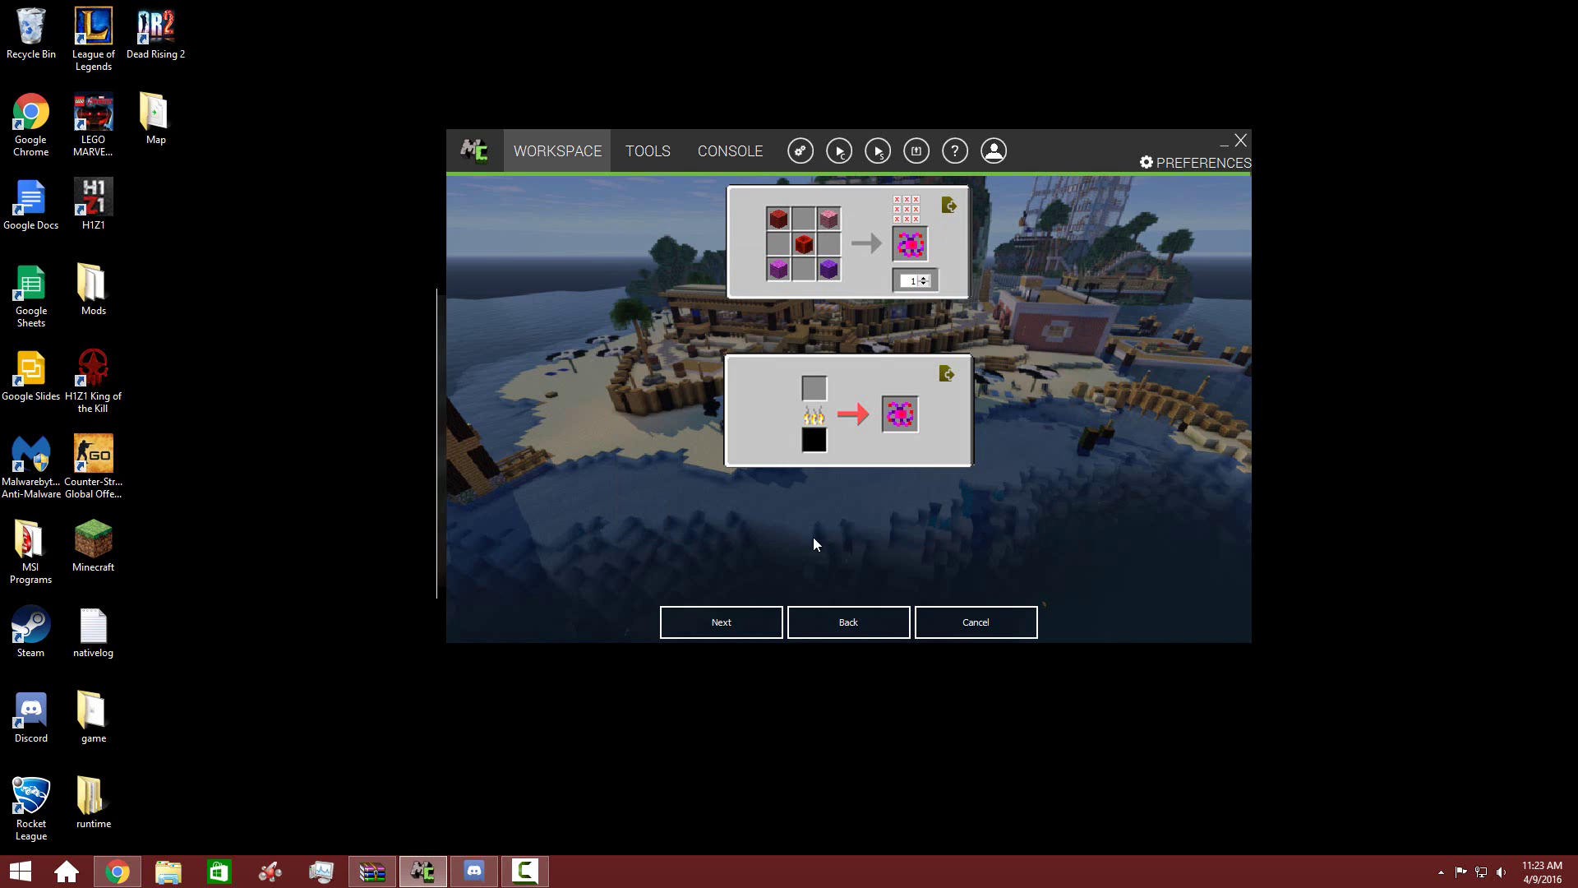
click(924, 277)
click(740, 623)
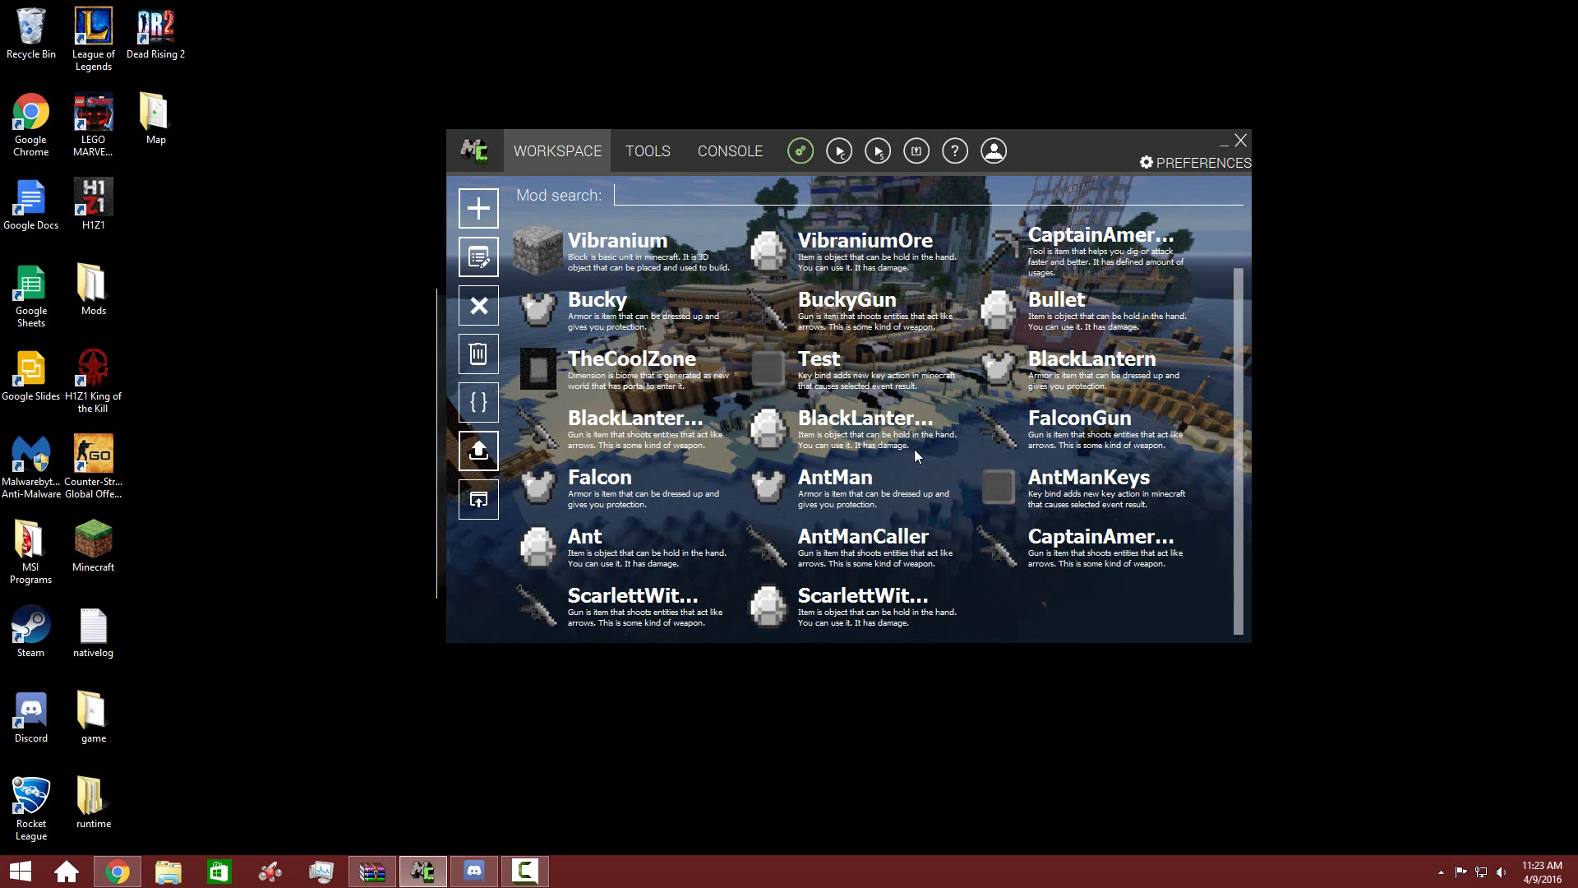
Edit the Scarlett Witch gun element and filter the choices for its ammo item to the mod's own items
click(480, 256)
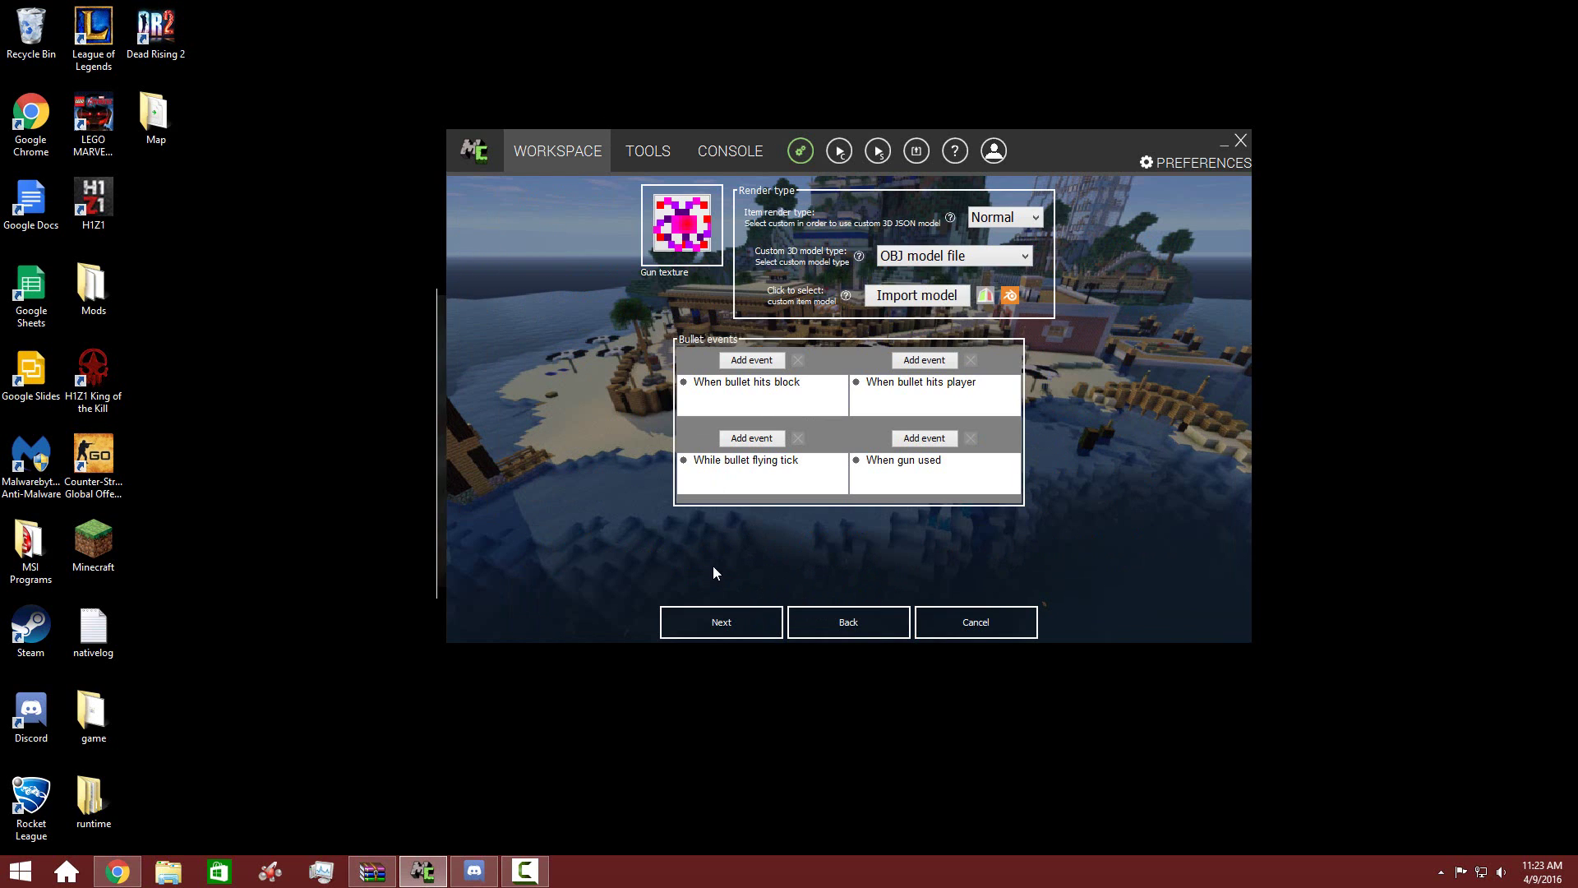
click(722, 622)
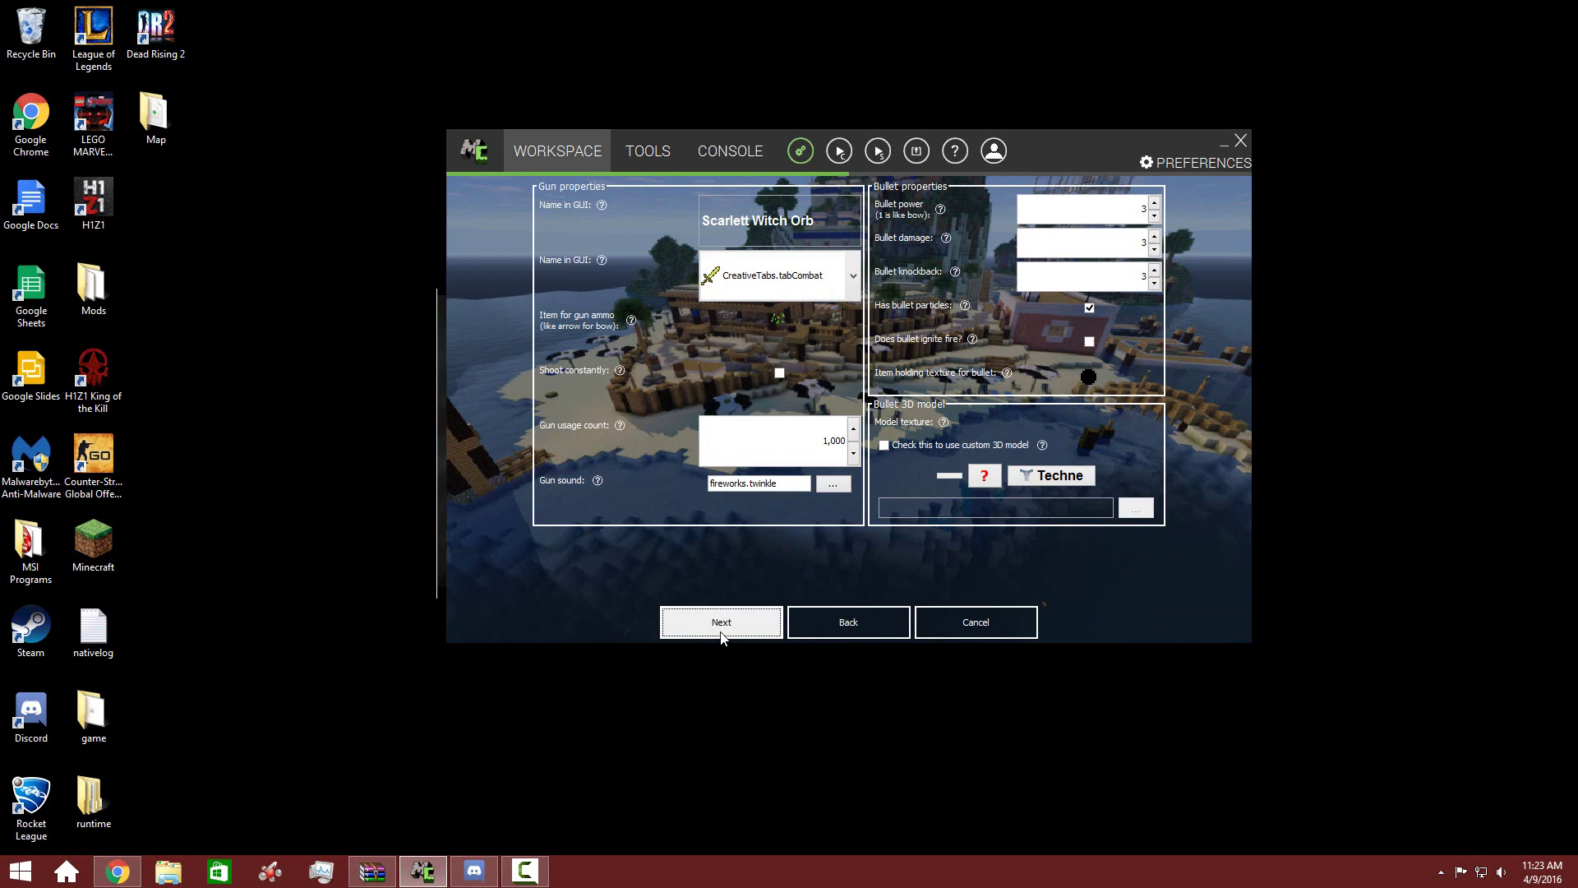
click(778, 319)
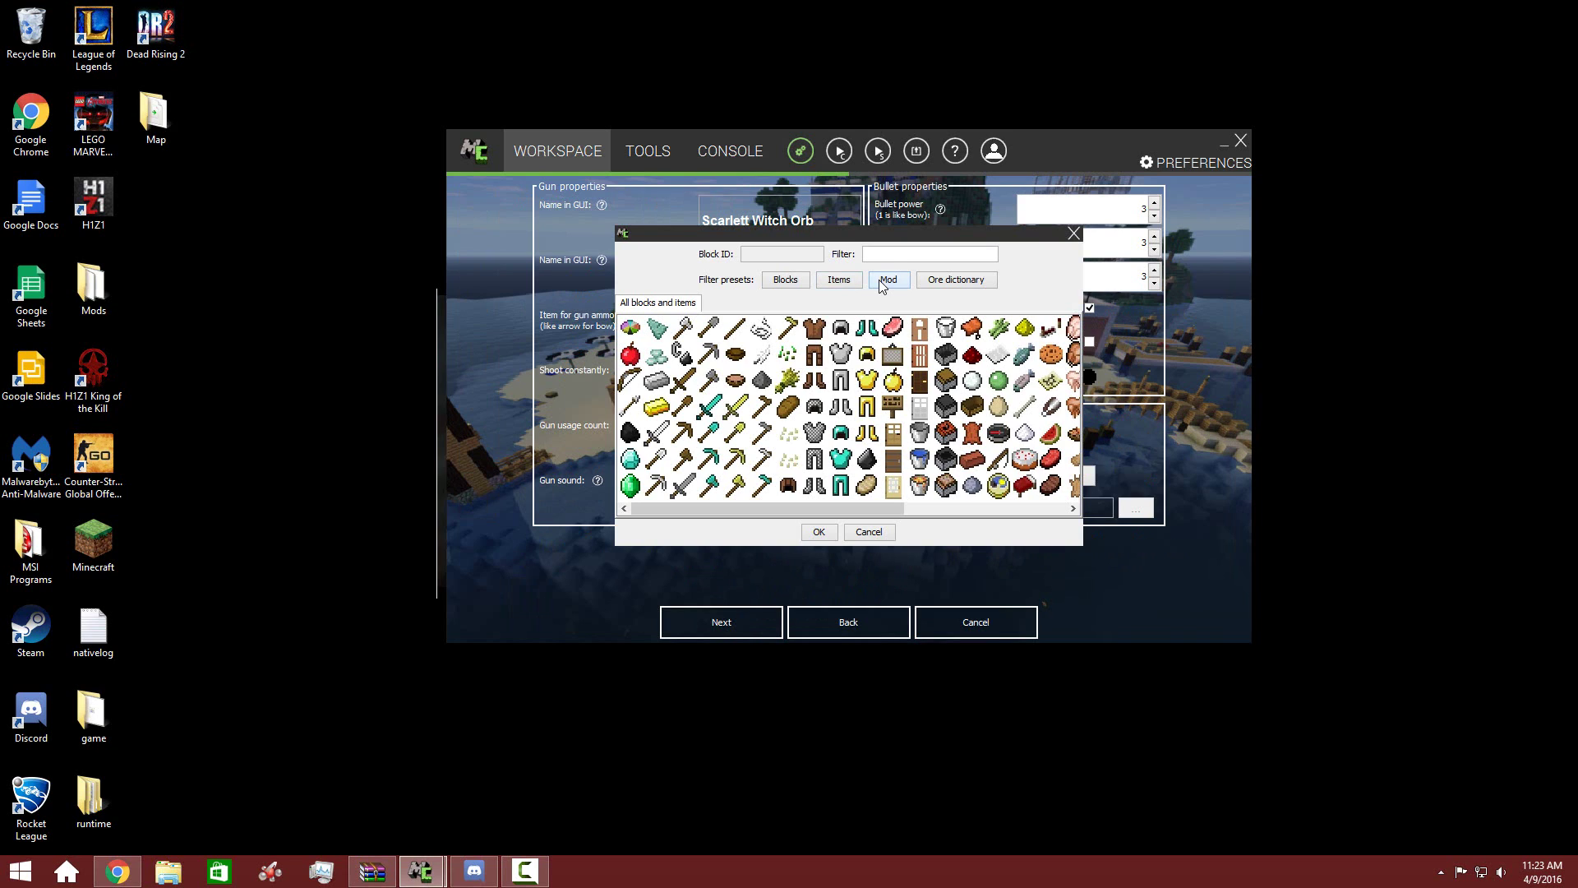
click(882, 282)
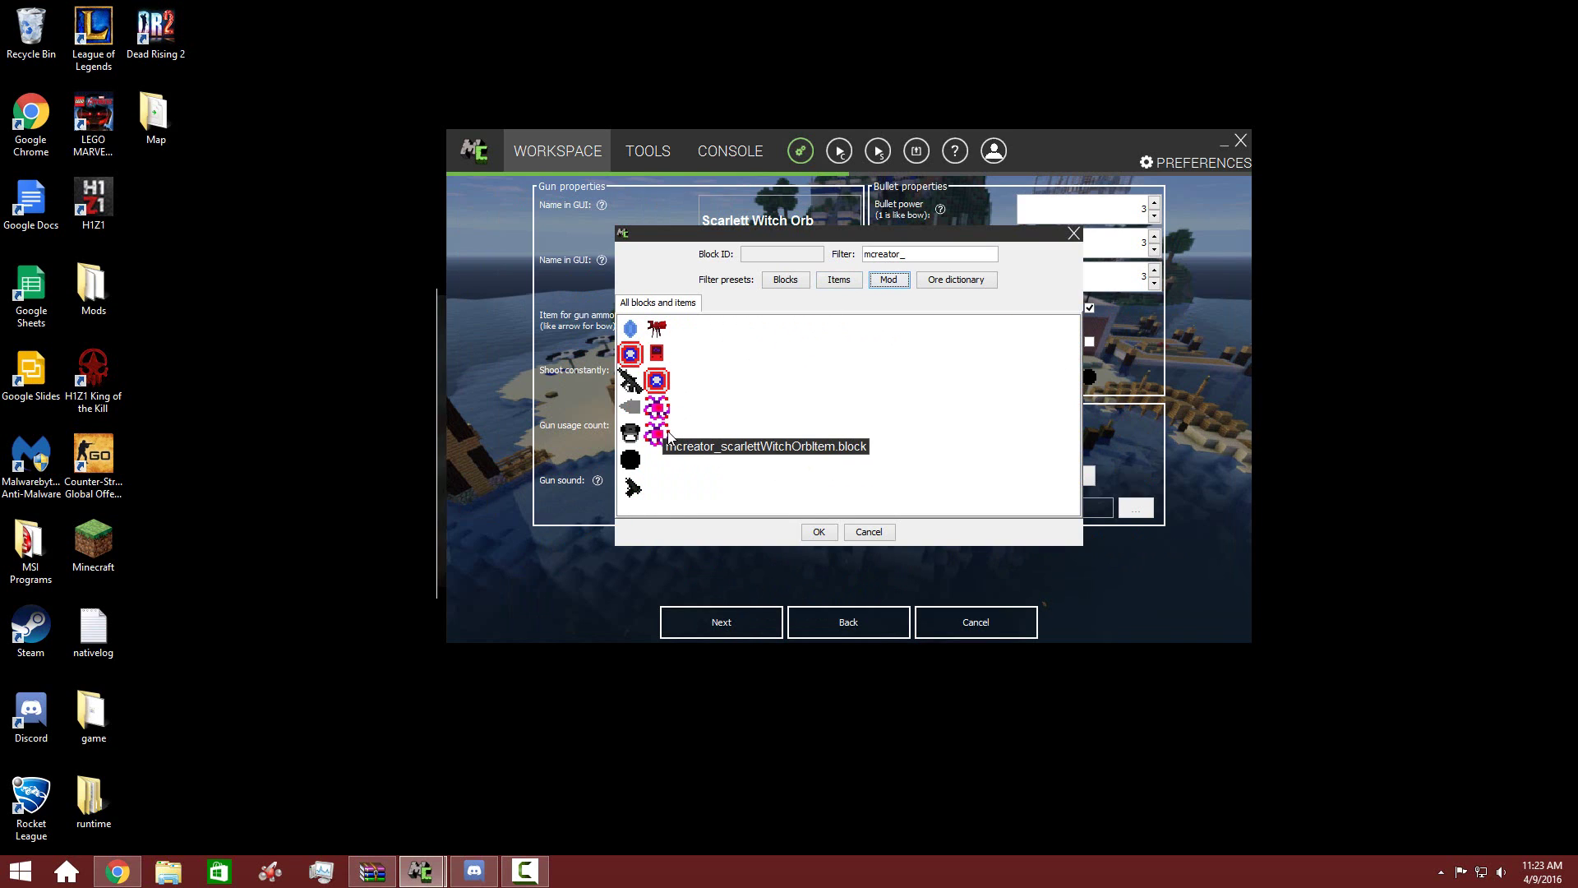